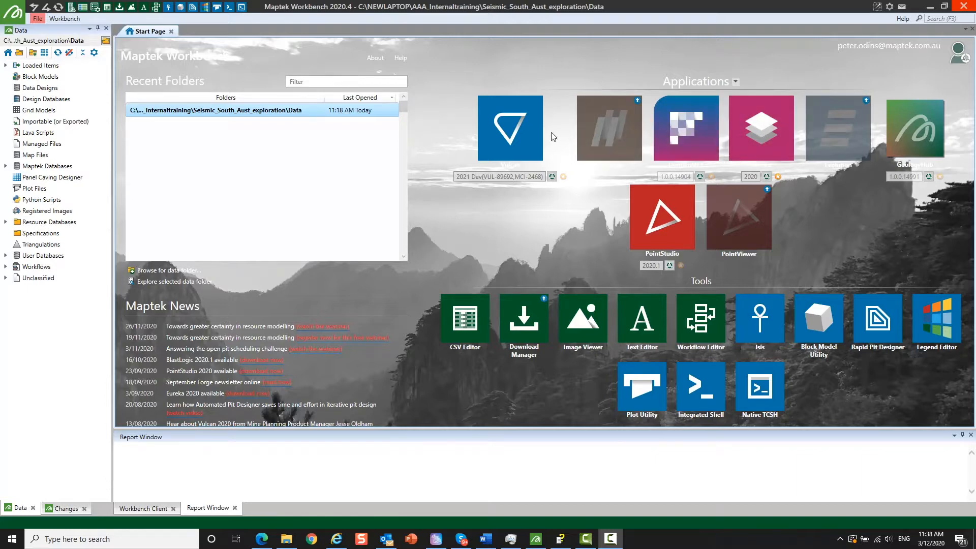
- Start Eureka with the existing 2dseismic.maptekdb project from the current data folder
click(679, 132)
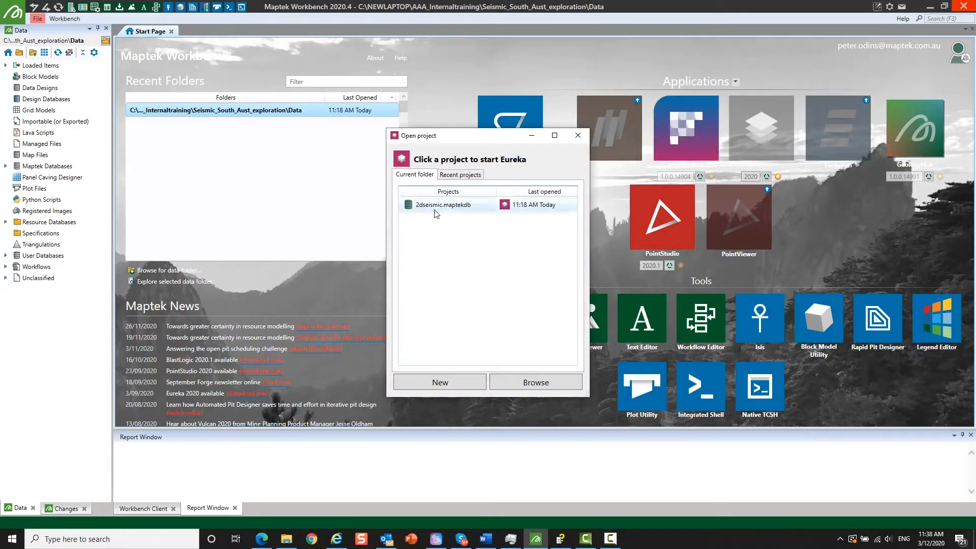
click(435, 209)
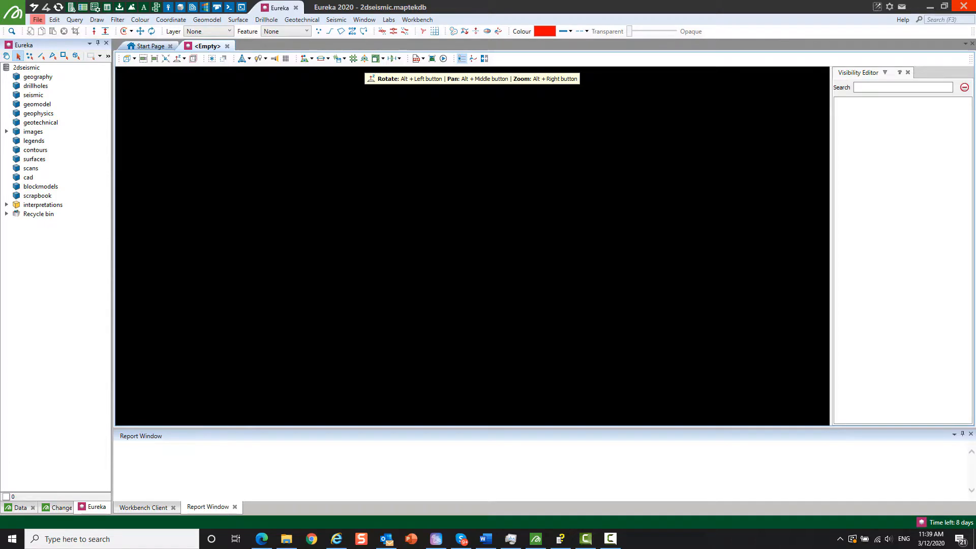
- Select all the SGY files in the segy folder, from 85-ult43_p2.sgy to urh-613.sgy, and drop them into the empty view for import
drag(975, 239, 383, 186)
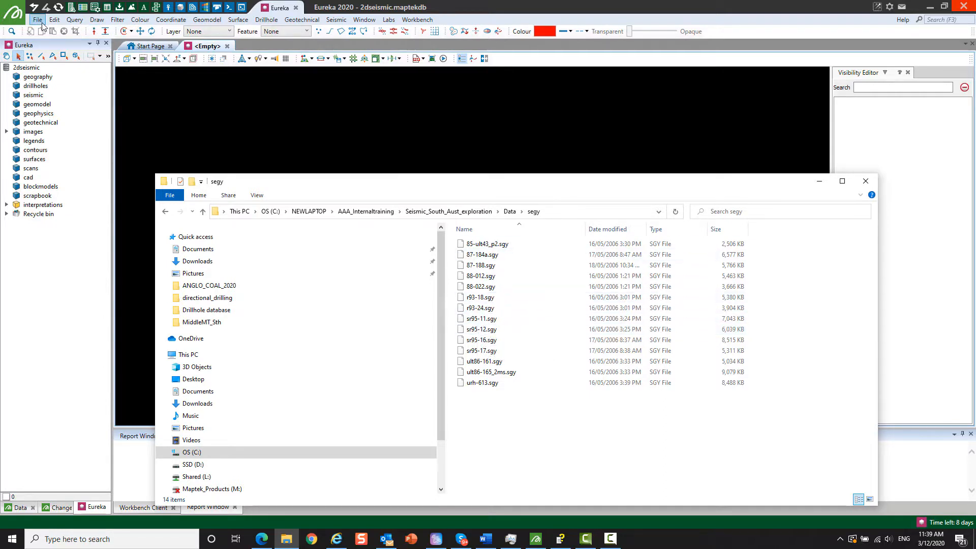
click(484, 247)
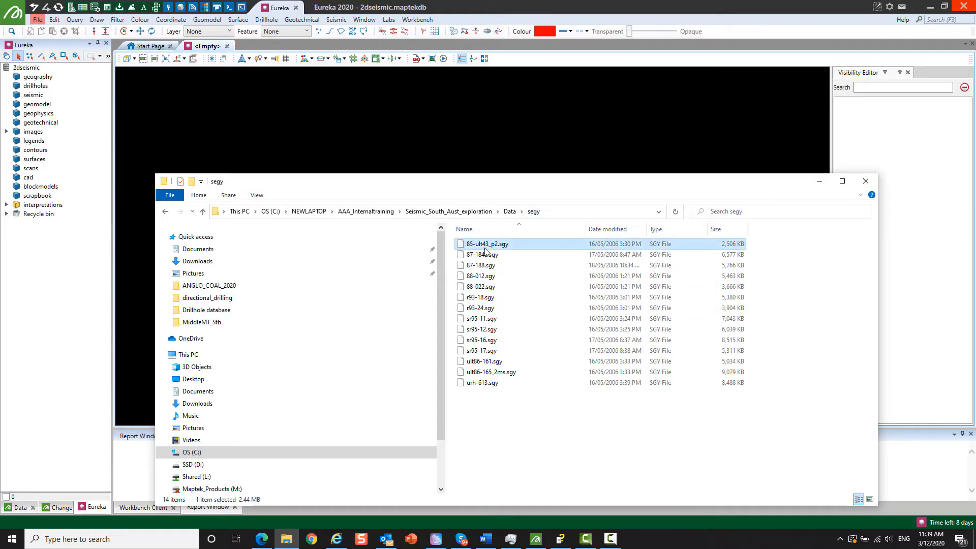
shift+click(496, 384)
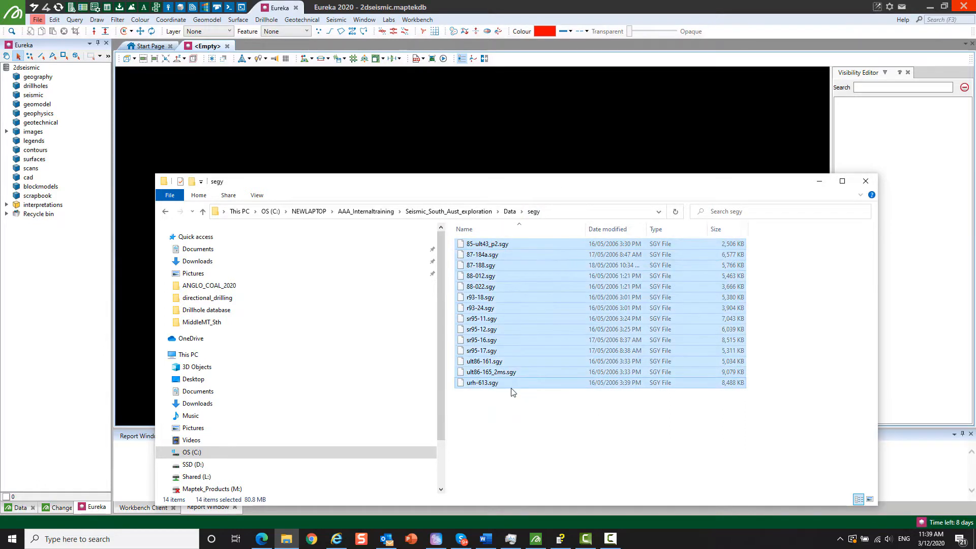
drag(481, 310, 482, 139)
click(819, 182)
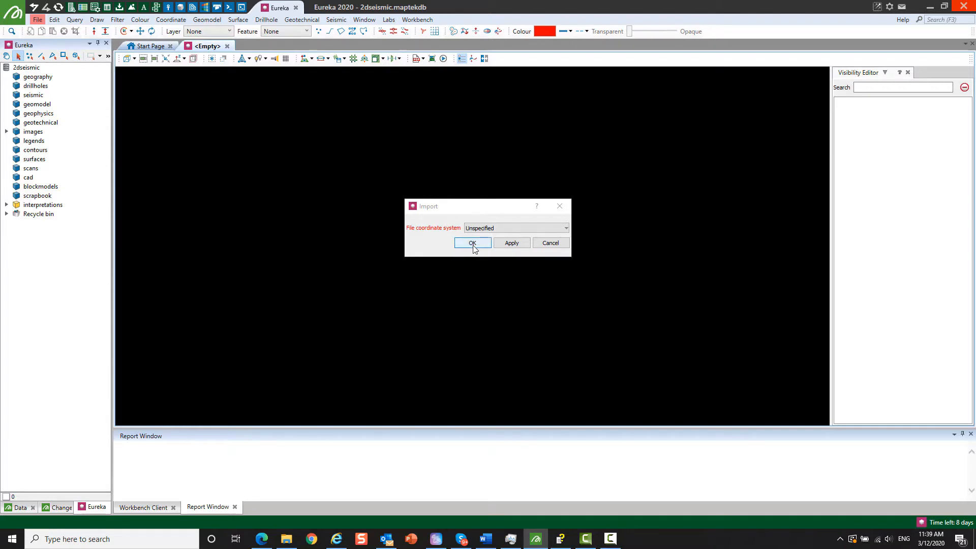
- Import the SEG Y files with an Unspecified coordinate system at full detail, accepting automatic detection of the trace coordinates
click(473, 244)
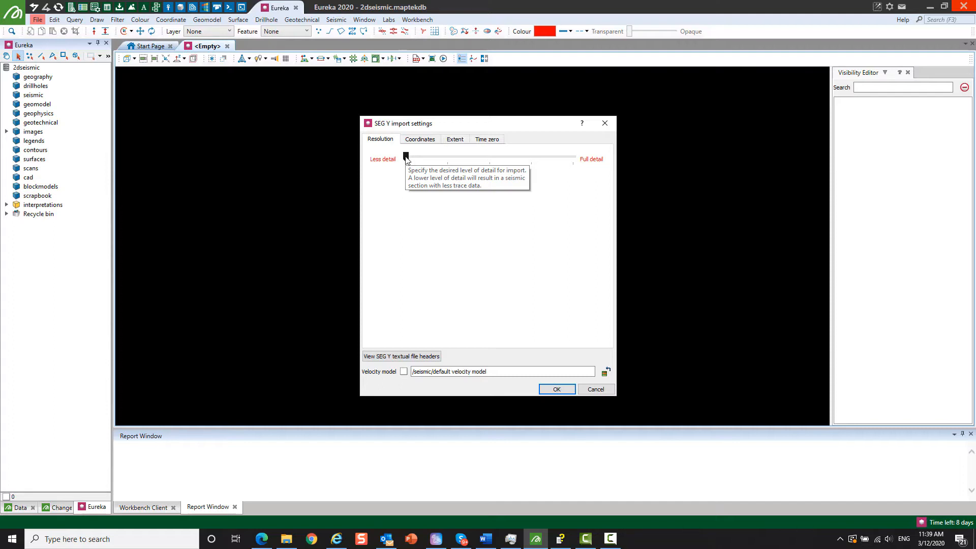
drag(406, 159, 568, 168)
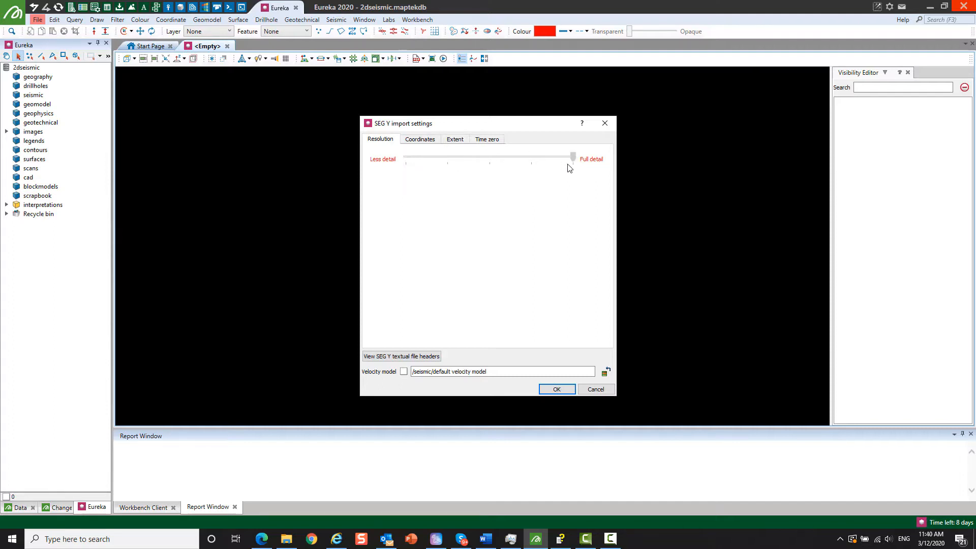
click(557, 389)
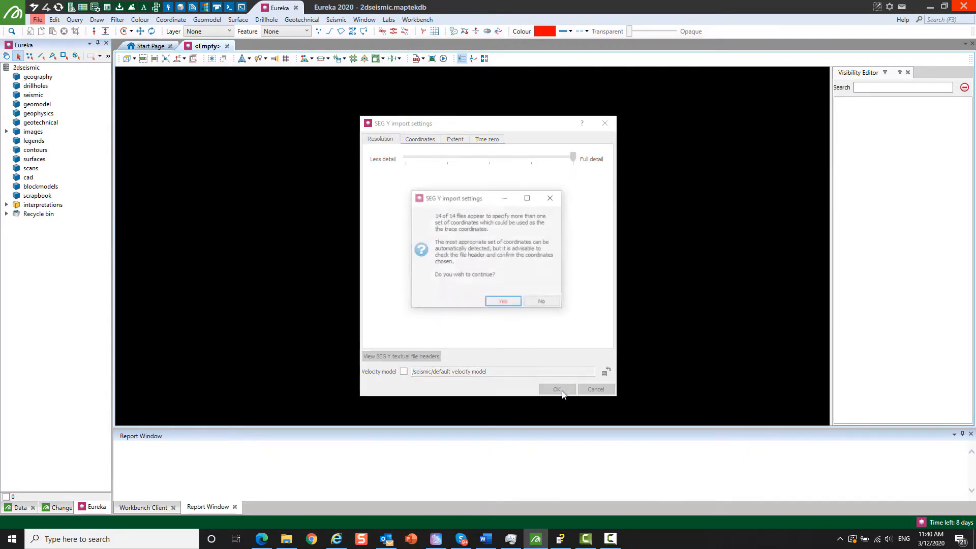
click(503, 302)
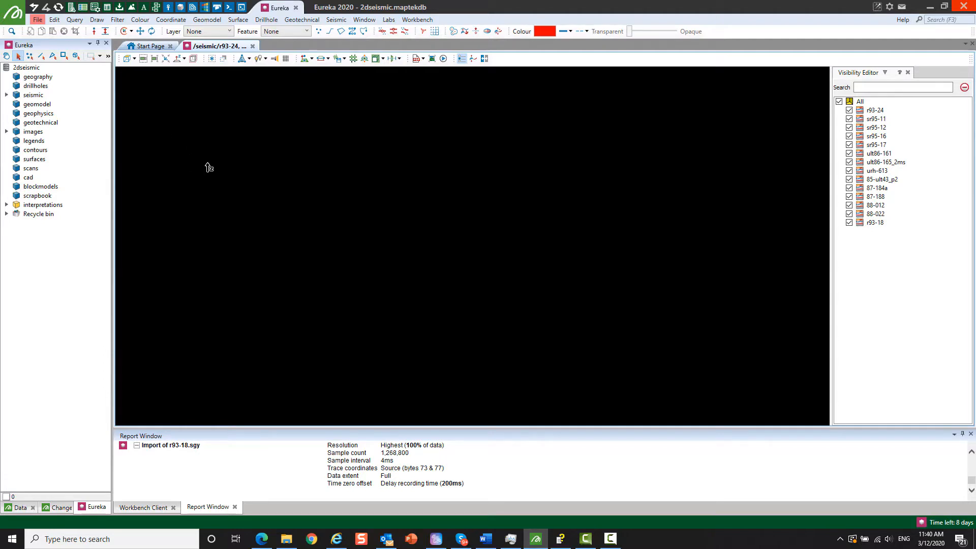
- Select all the imported sections in the seismic container and examine how they intersect in 3D
click(7, 95)
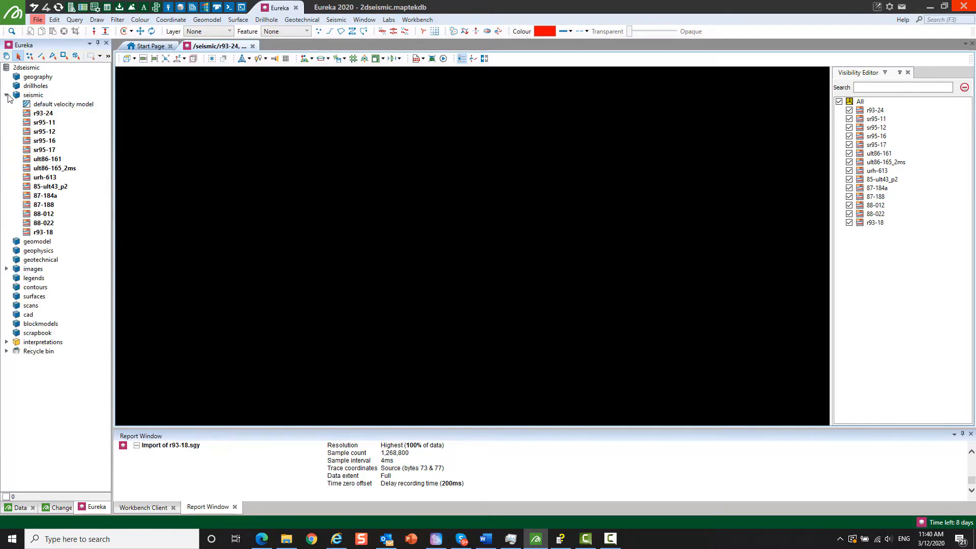
click(40, 97)
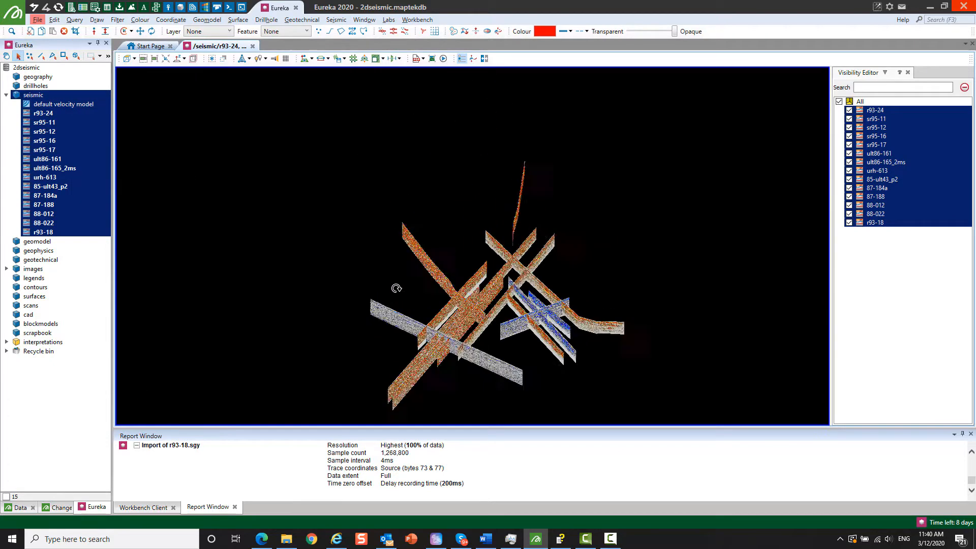
scroll(471, 345, up, 3)
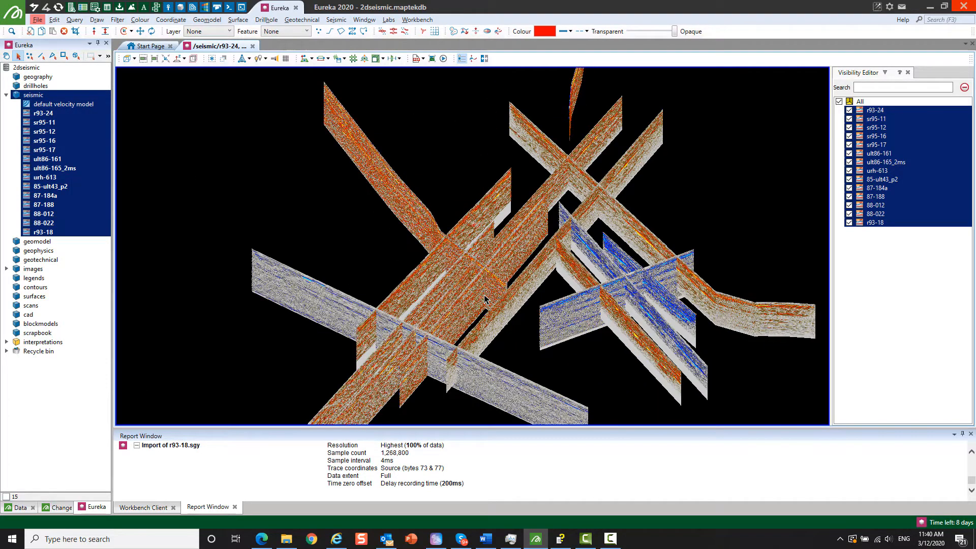
drag(487, 334, 485, 232)
scroll(462, 289, up, 3)
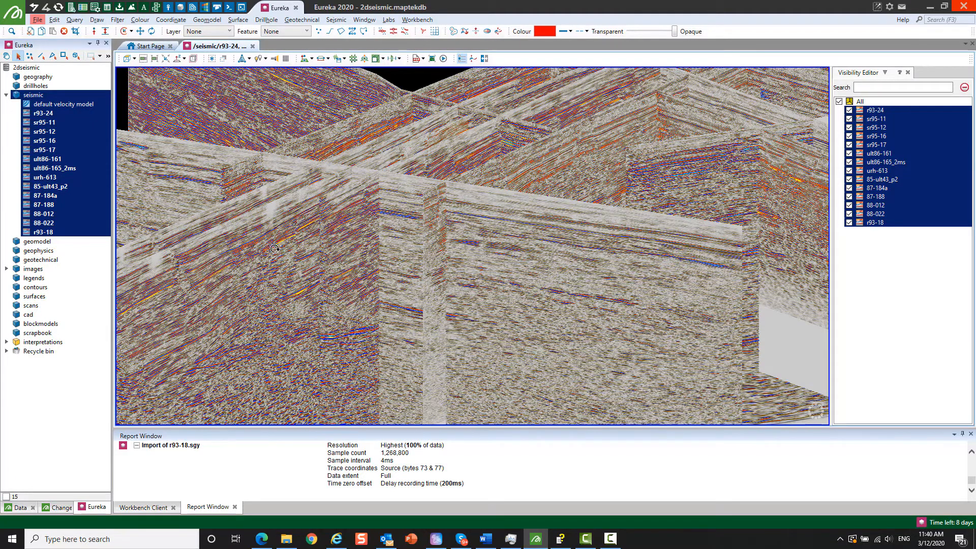
middle_drag(282, 262, 257, 237)
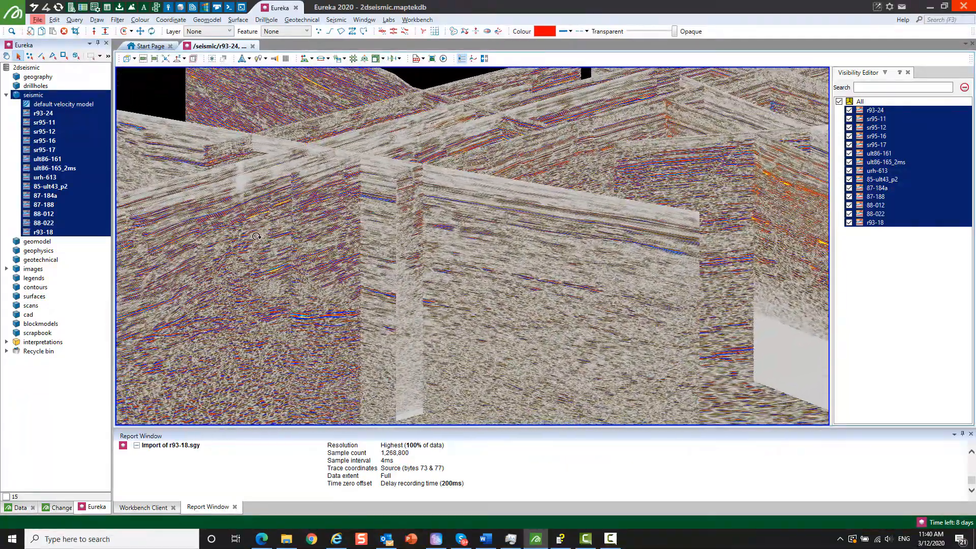
- Hide all the seismic sections except sr95-12
click(227, 229)
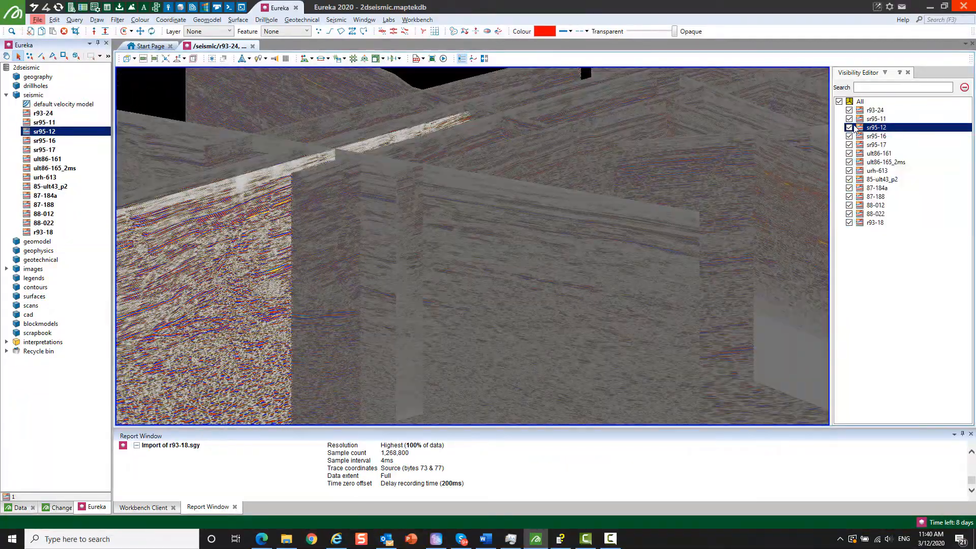
click(839, 101)
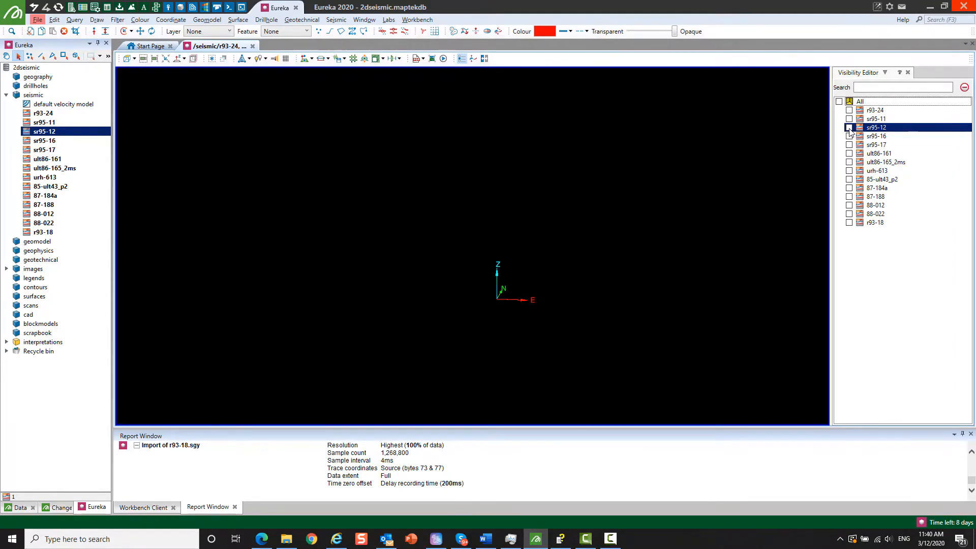
scroll(438, 282, down, 5)
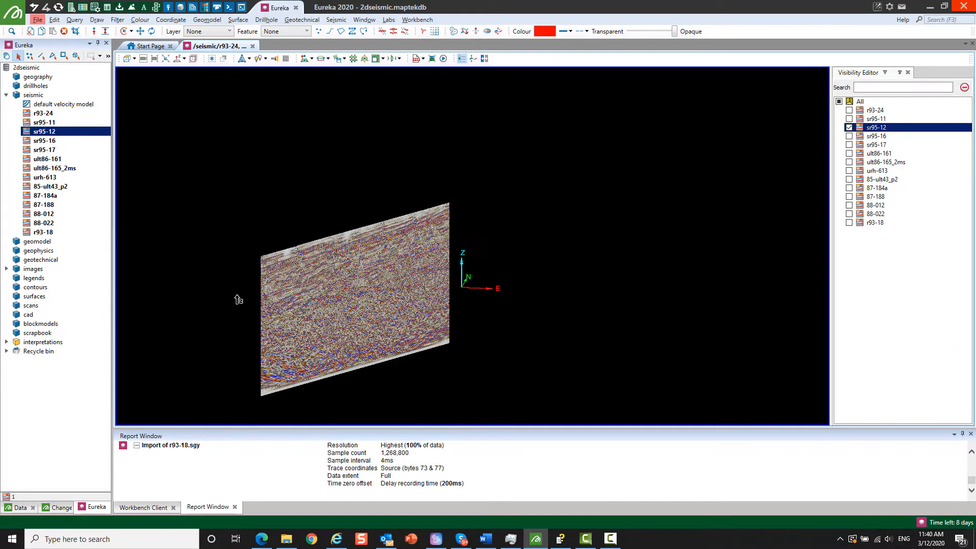
- Turn off the 3D wiggle in the visualisation of section sr95-12
scroll(351, 281, up, 10)
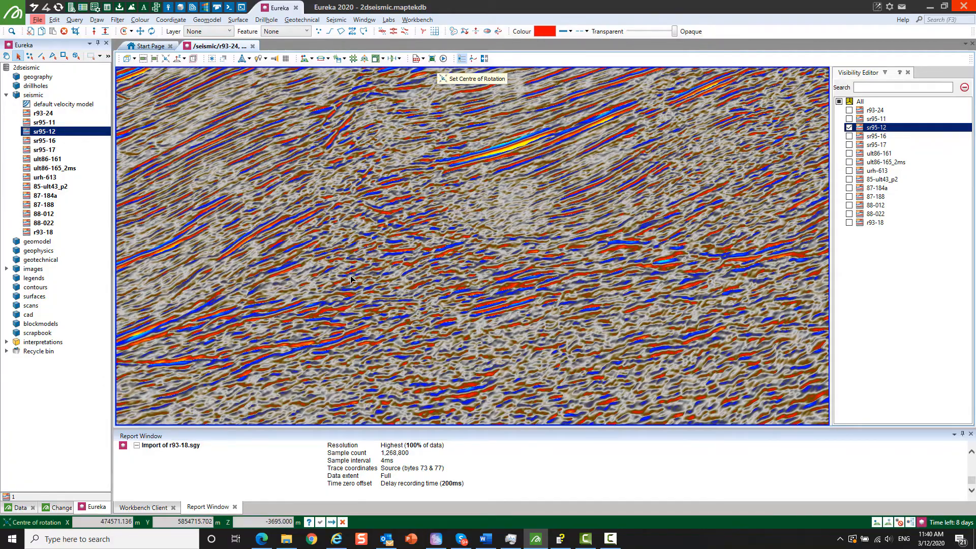
mouse_move(351, 276)
right_down()
mouse_move(415, 272)
mouse_move(335, 275)
right_up()
scroll(213, 190, up, 5)
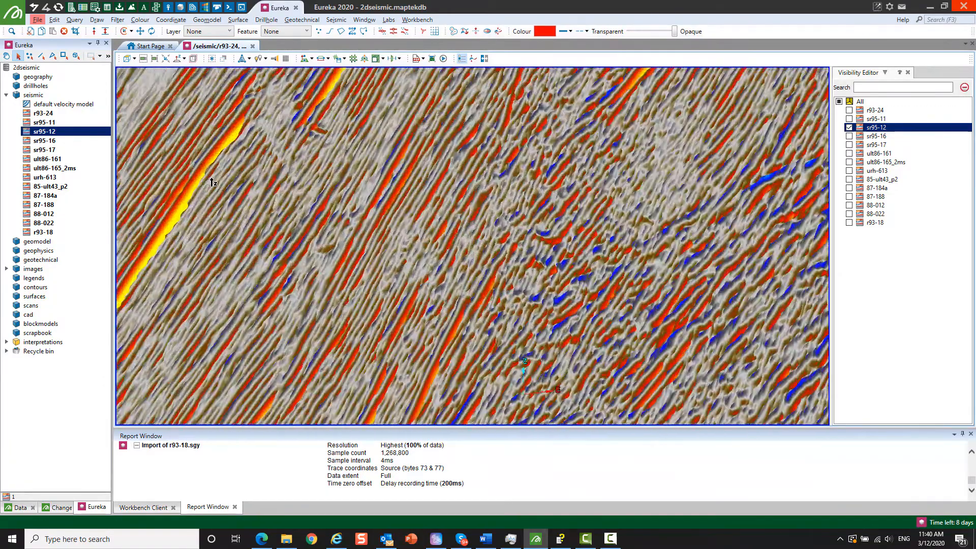
mouse_move(277, 234)
right_down()
mouse_move(291, 254)
mouse_move(293, 221)
mouse_move(324, 180)
mouse_move(298, 179)
right_up()
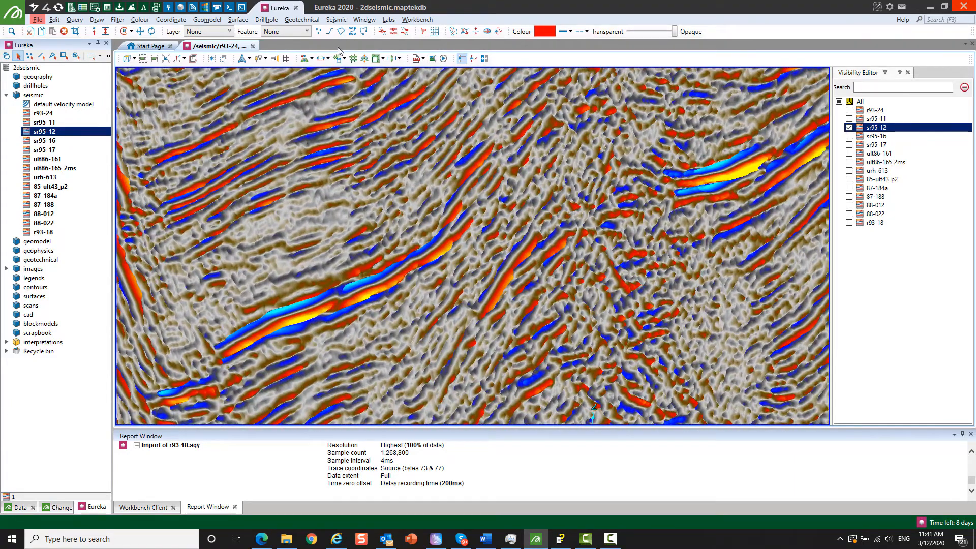
click(335, 20)
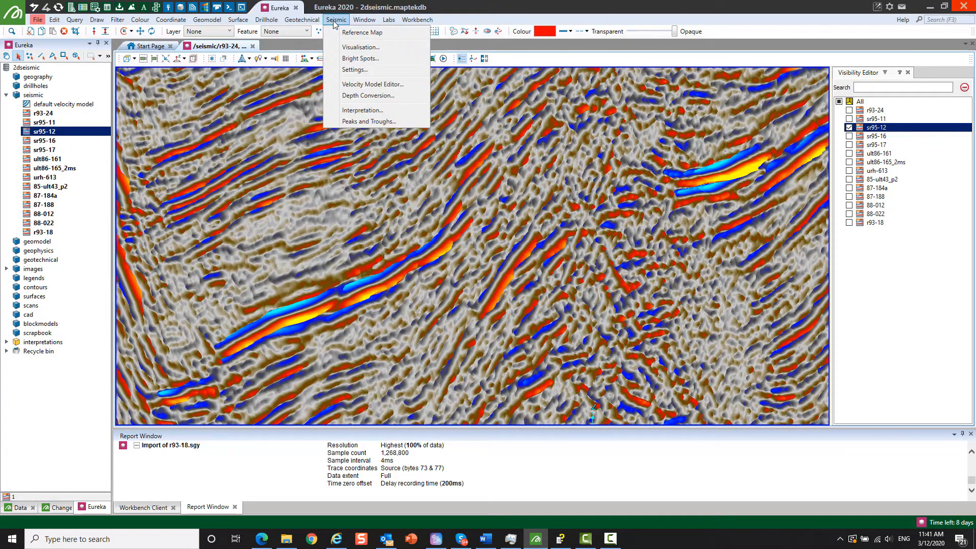
click(360, 48)
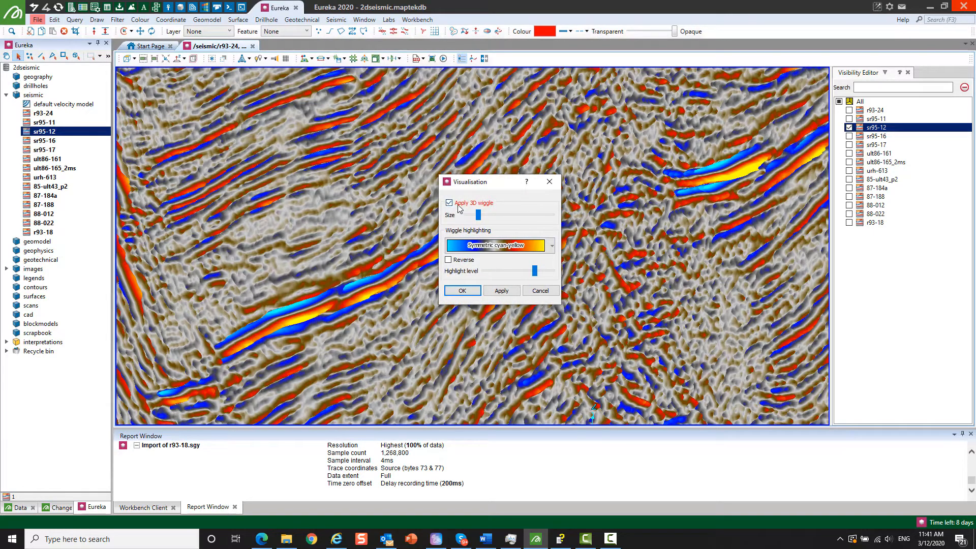
click(458, 204)
click(501, 292)
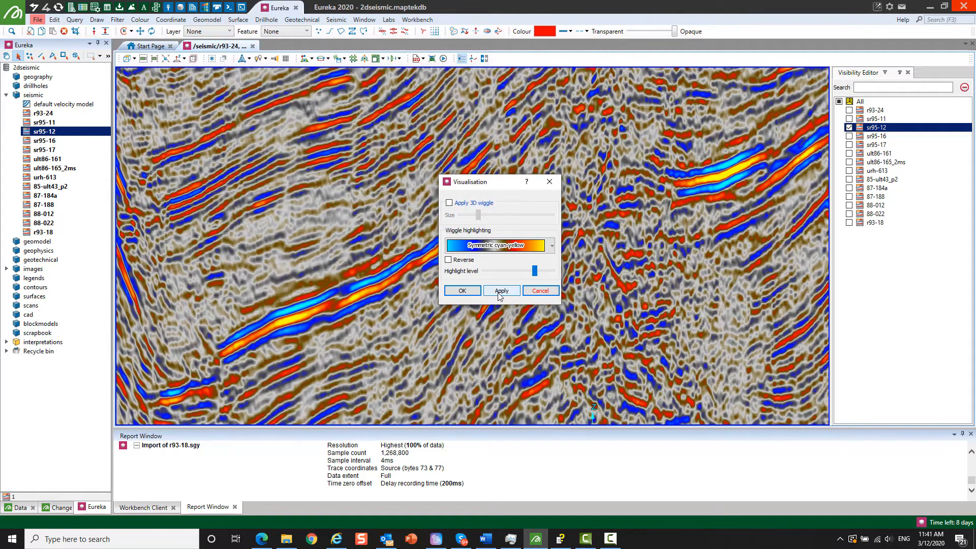
- Try Symmetric greyscale wave as the wiggle highlighting on section sr95-12 and restore Symmetric cyan-yellow
drag(398, 312, 363, 302)
click(552, 246)
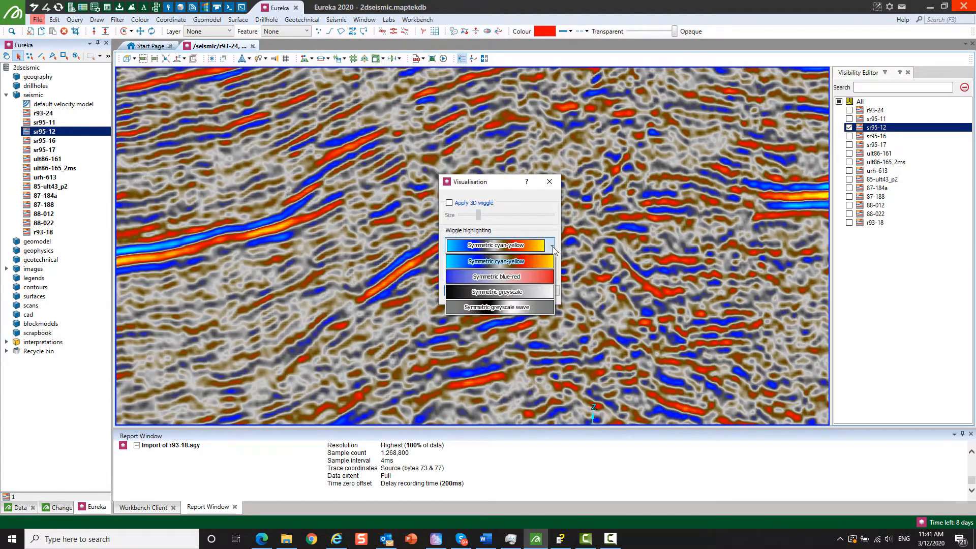
click(502, 309)
click(500, 291)
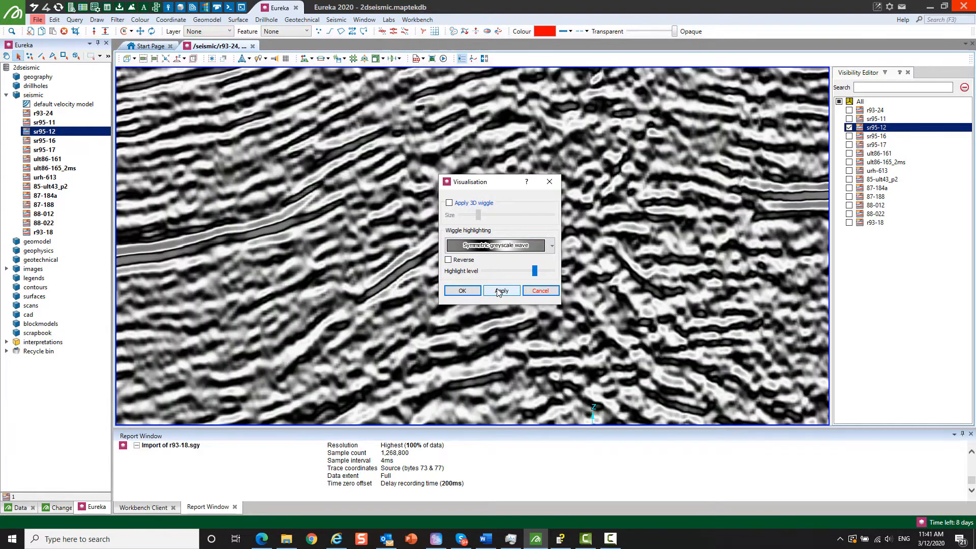
click(519, 249)
click(500, 261)
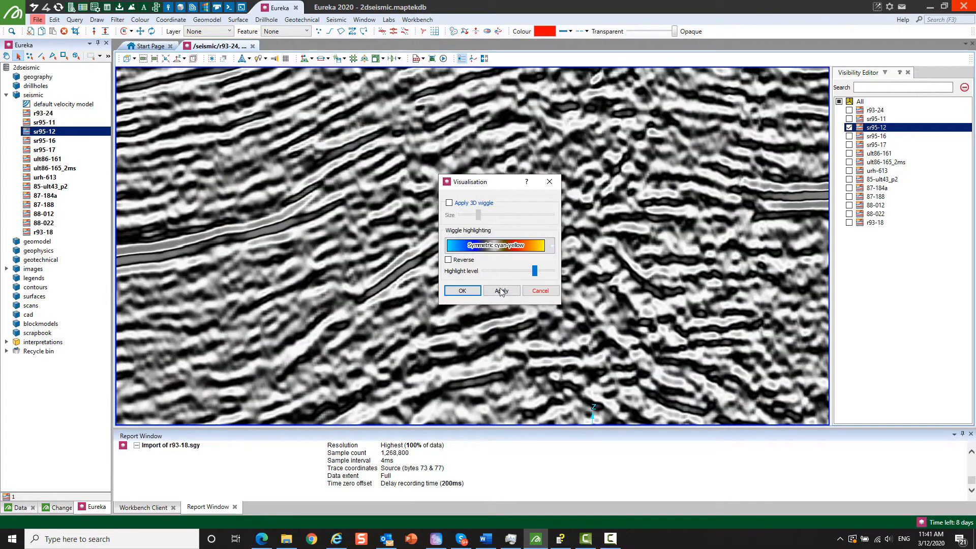
click(500, 291)
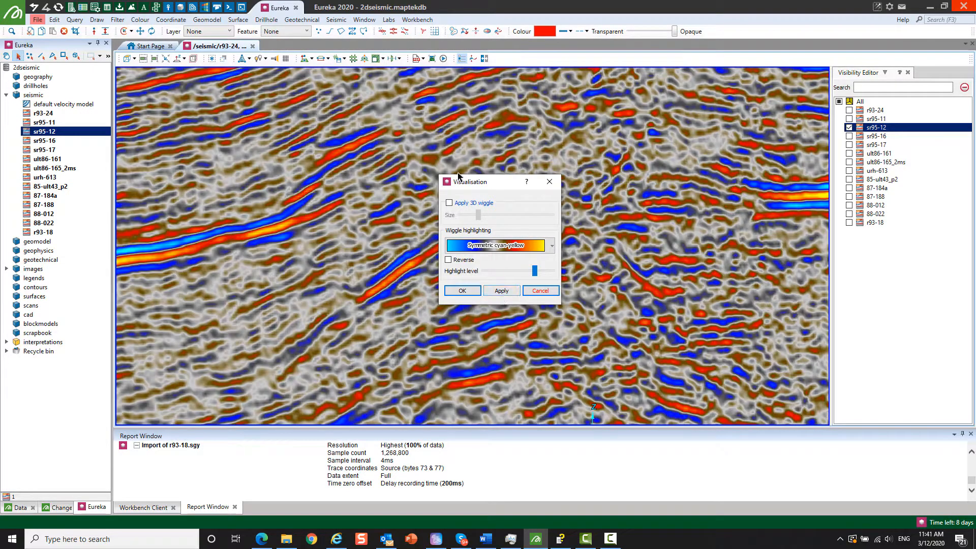
- Lower the wiggle highlight level slightly for section sr95-12 and accept the visualisation settings
drag(464, 182, 559, 162)
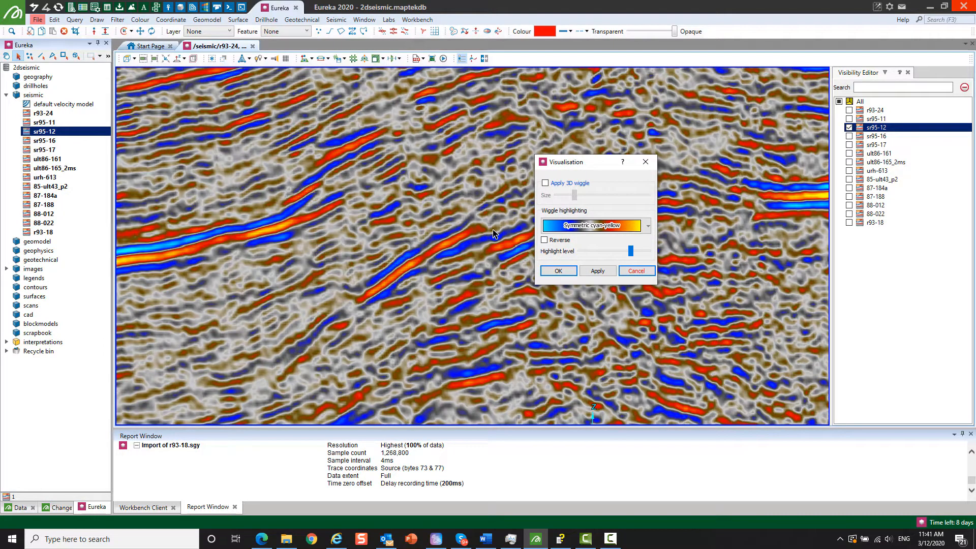
scroll(471, 269, down, 3)
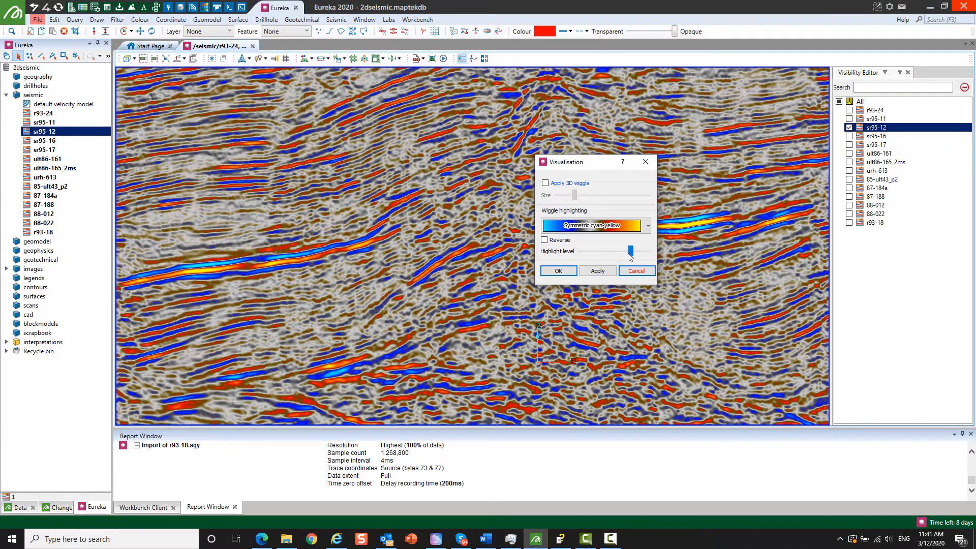
mouse_move(632, 252)
mouse_down()
mouse_move(645, 251)
mouse_move(582, 251)
mouse_move(628, 252)
mouse_up()
click(598, 271)
click(590, 271)
click(598, 271)
click(598, 271)
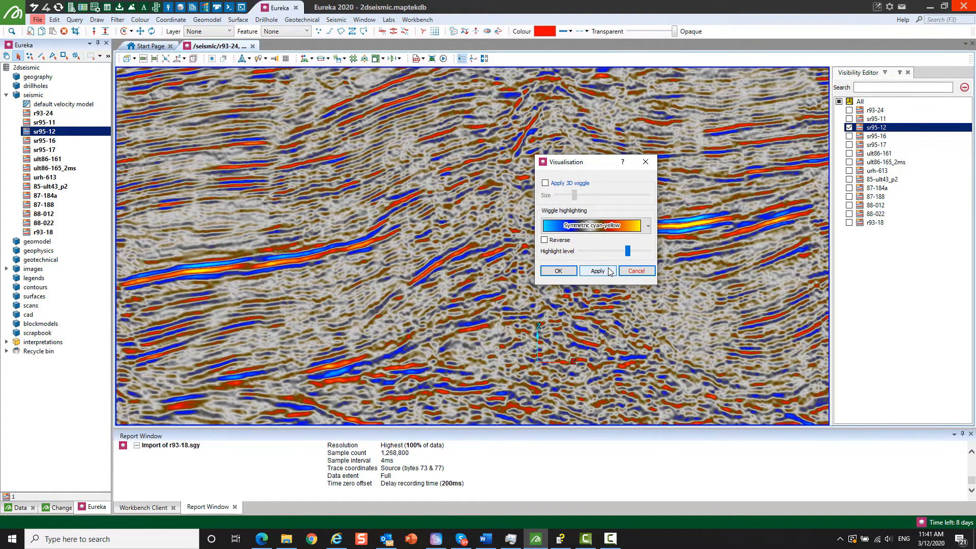
right_drag(346, 254, 314, 255)
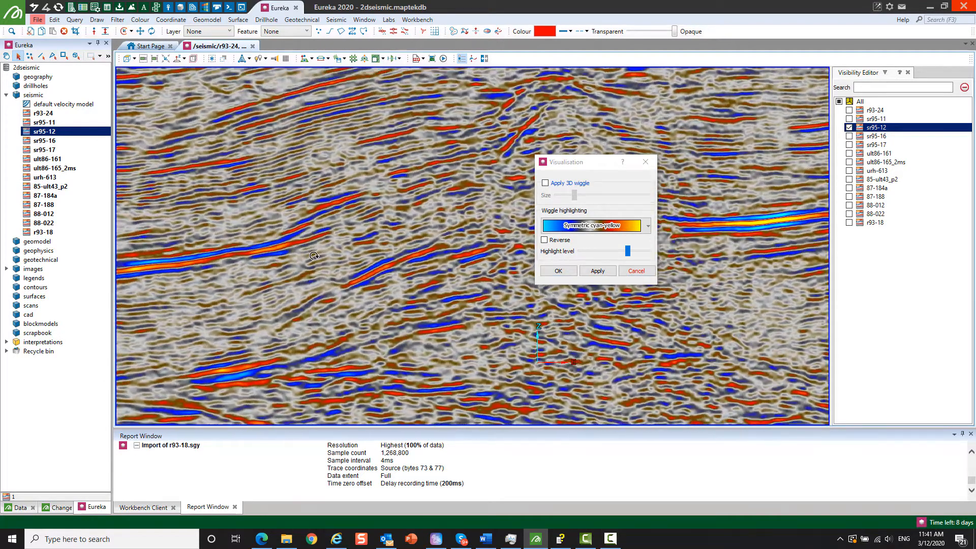
scroll(427, 293, down, 4)
mouse_move(427, 293)
right_down()
mouse_move(440, 292)
mouse_move(383, 286)
right_up()
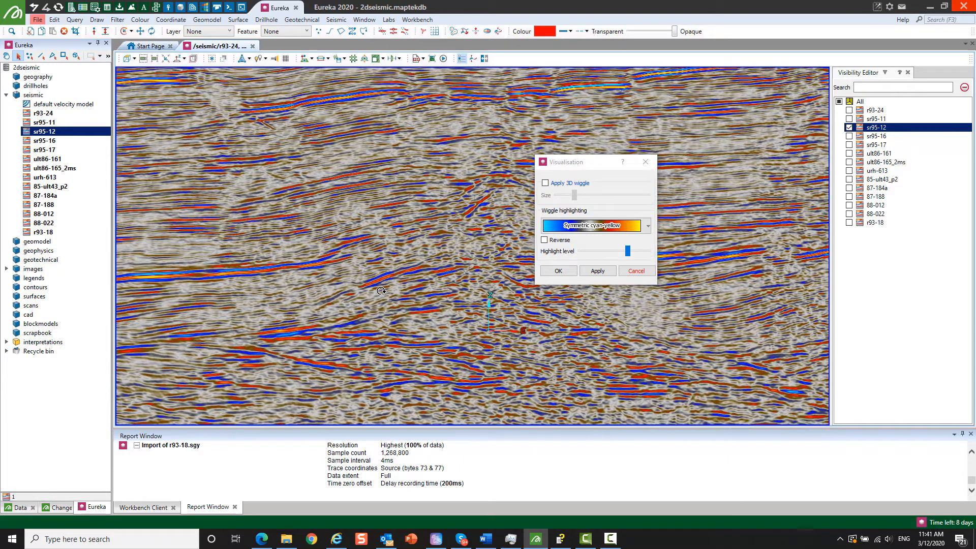
click(549, 269)
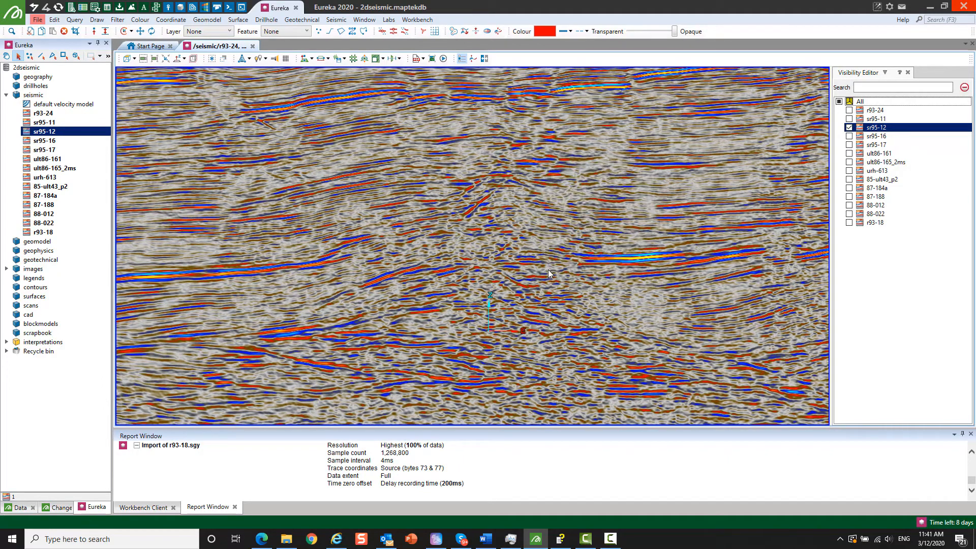
- Apply Bright Spots to section sr95-12 with an amplitude threshold percentile of 94
click(336, 19)
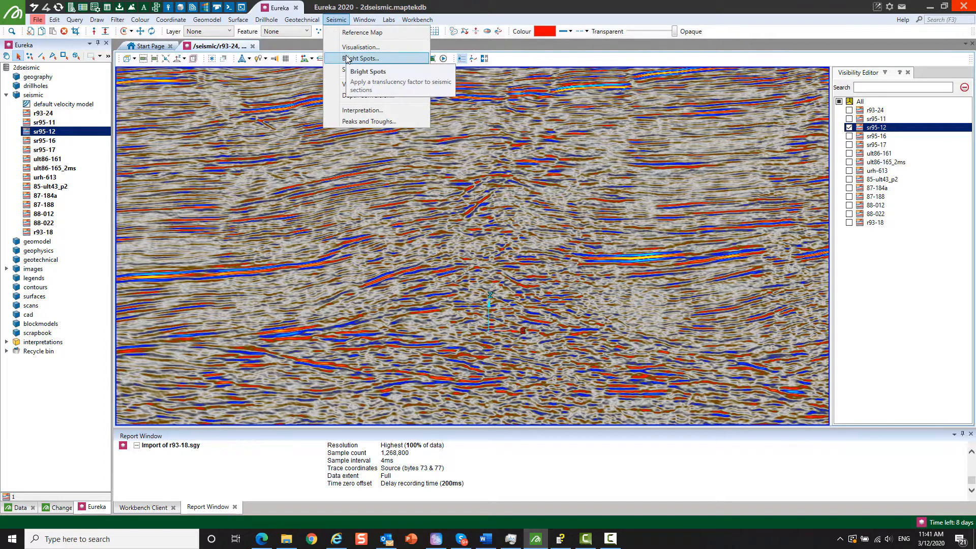
click(348, 60)
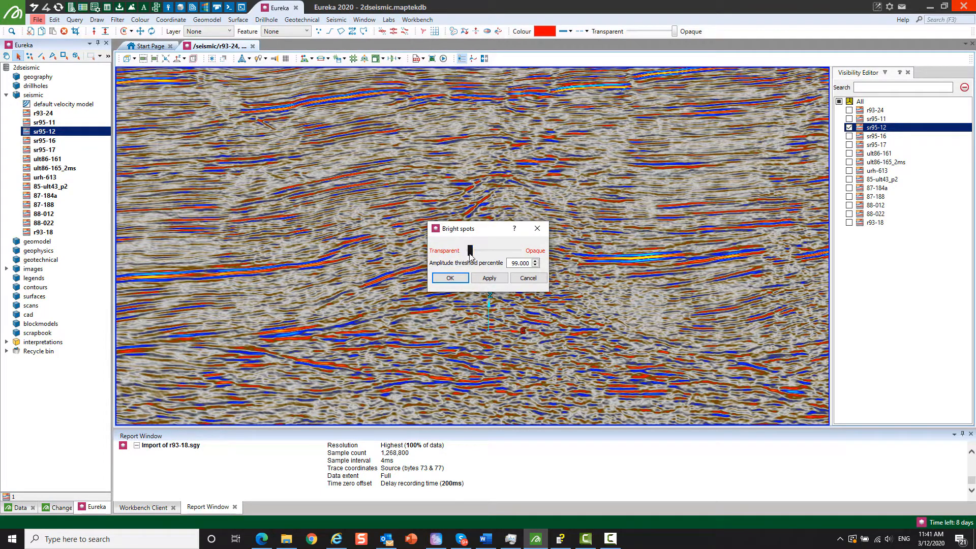
click(535, 265)
click(535, 265)
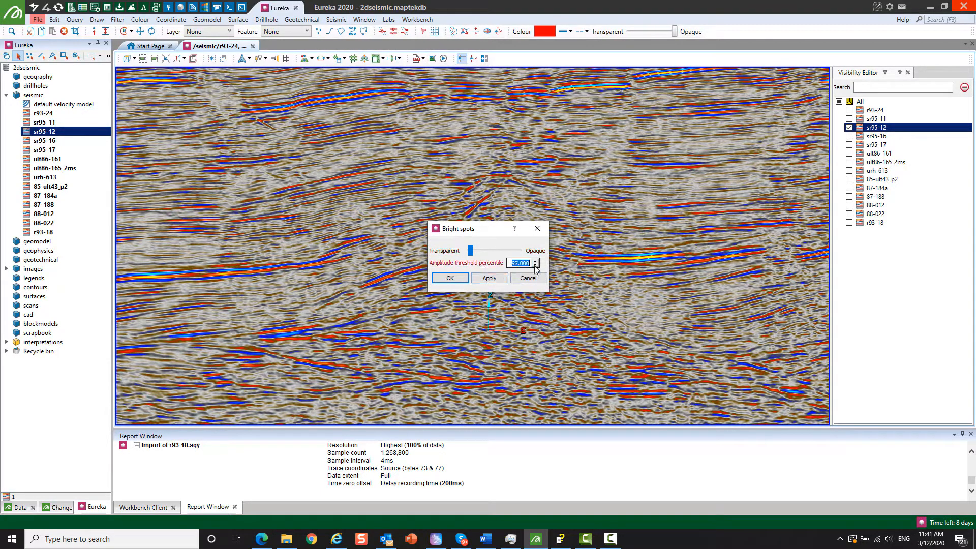
click(536, 265)
click(490, 277)
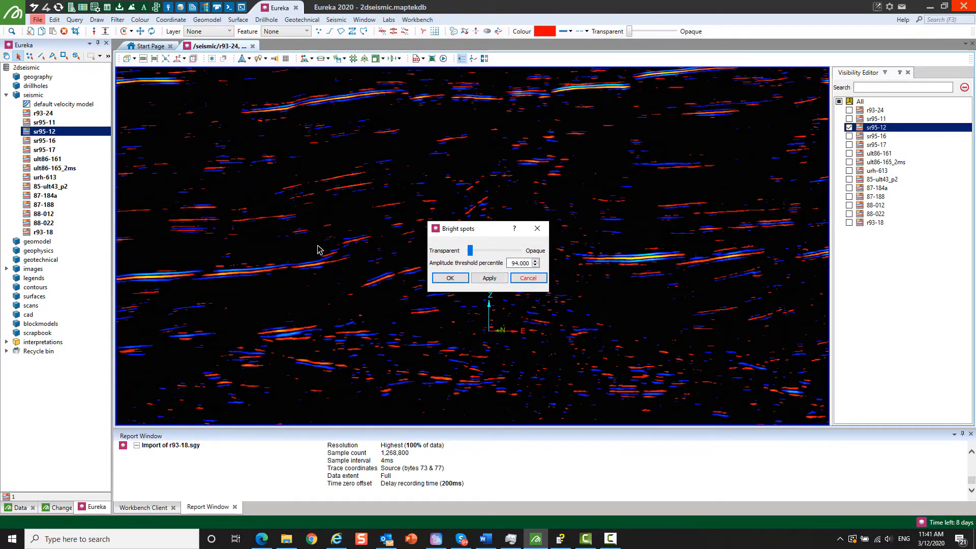
drag(329, 241, 312, 222)
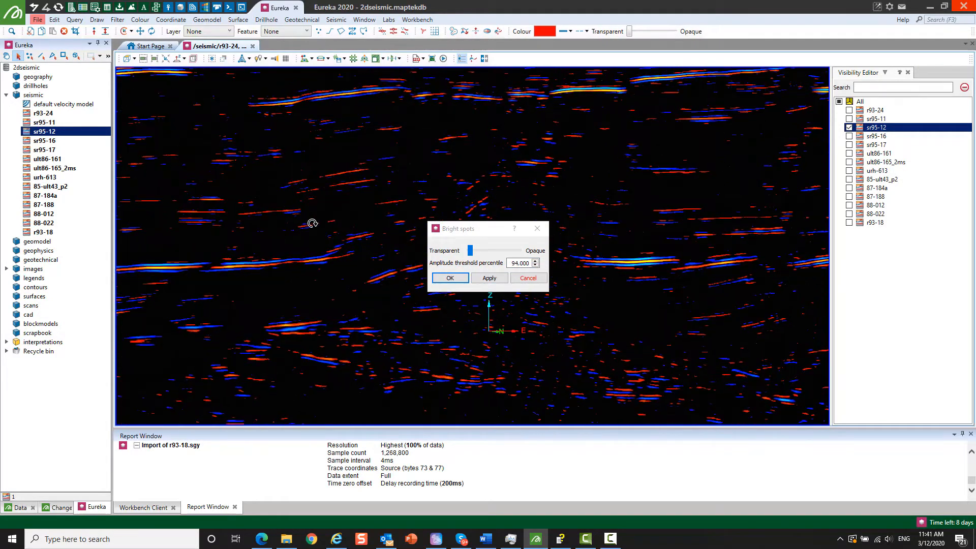
- Reset the Bright Spots amplitude threshold percentile to 0, apply it and close the settings
double_click(520, 263)
text(0)
click(487, 277)
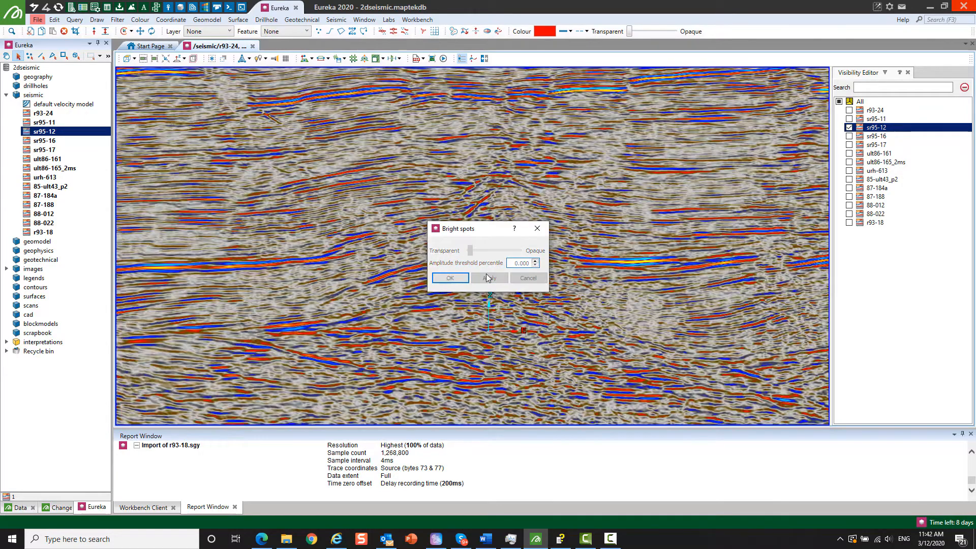
click(537, 230)
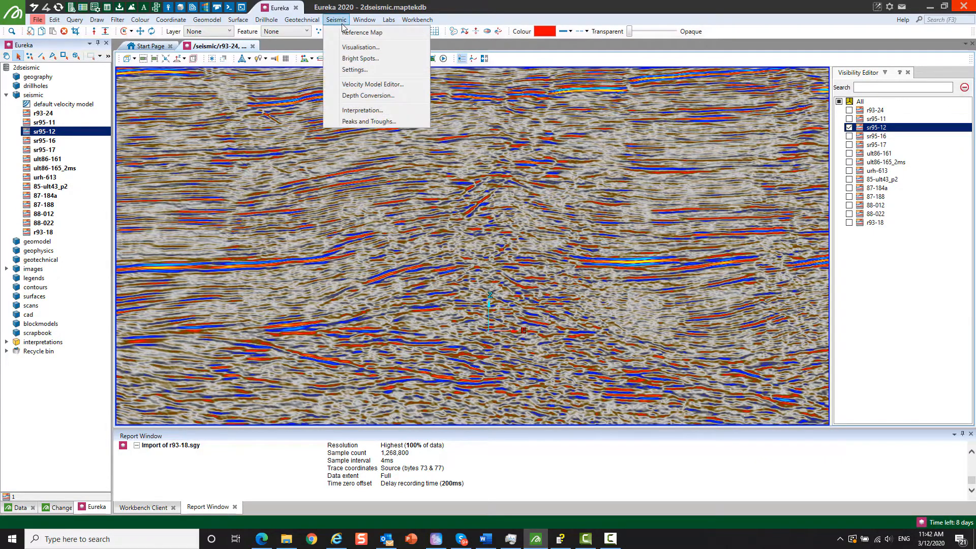
- Review the coordinates, extent and time zero options in the SEG Y import settings of sr95-12 and discard any changes
click(354, 70)
click(420, 139)
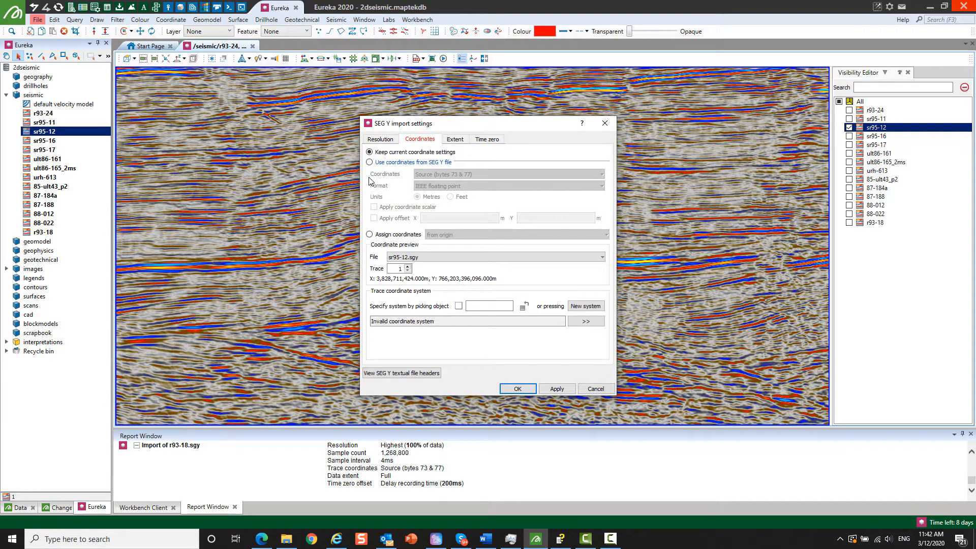
click(407, 267)
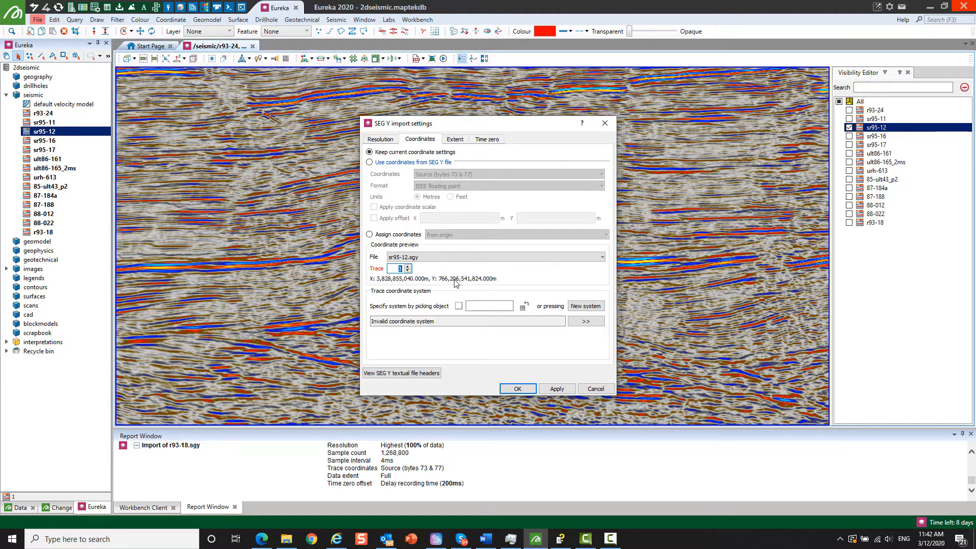
click(454, 141)
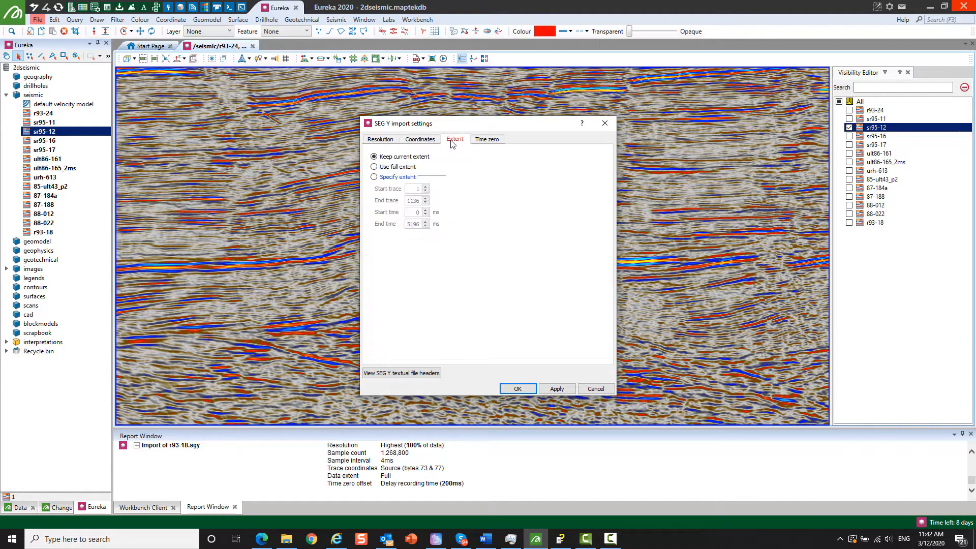
click(389, 179)
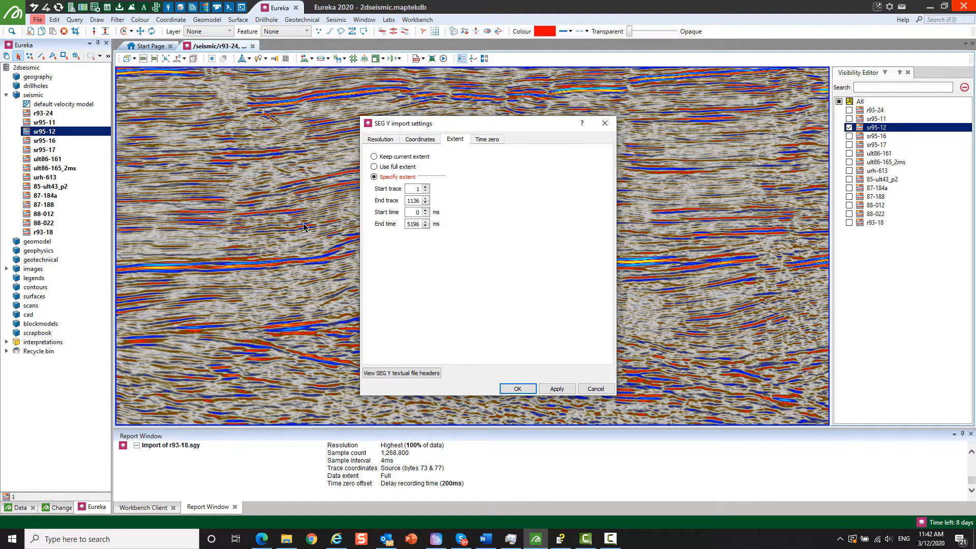
click(478, 142)
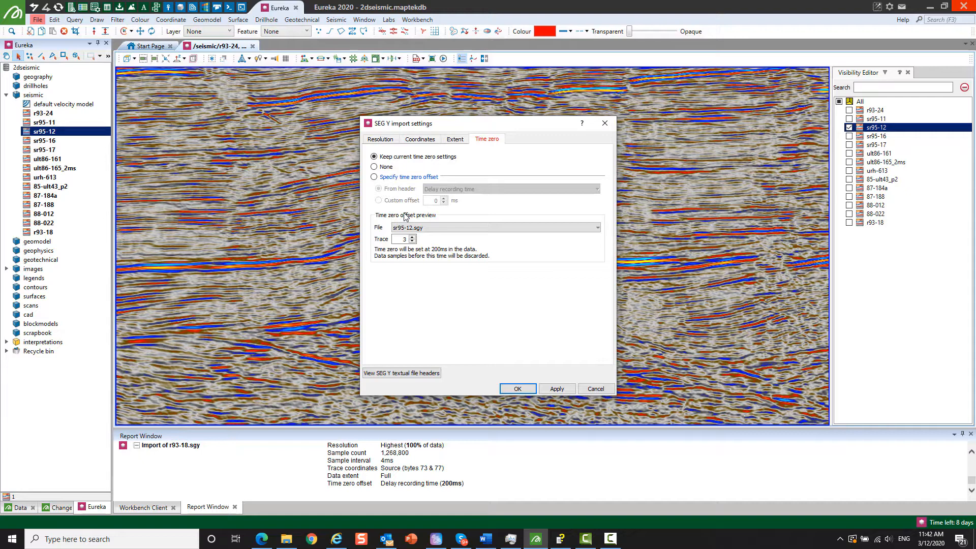
click(598, 389)
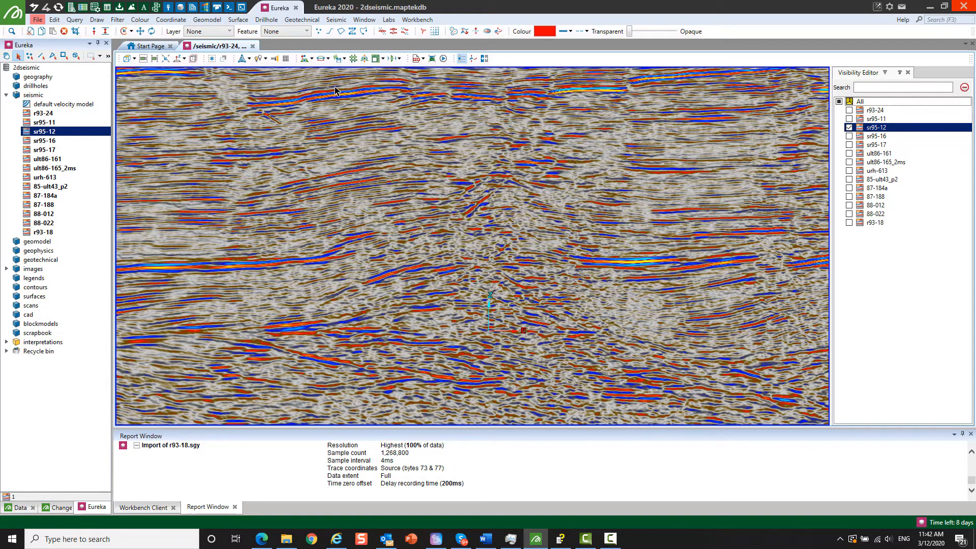
- Examine the velocity profile and time-depth model settings in the Velocity Model Editor and close it without saving
click(337, 20)
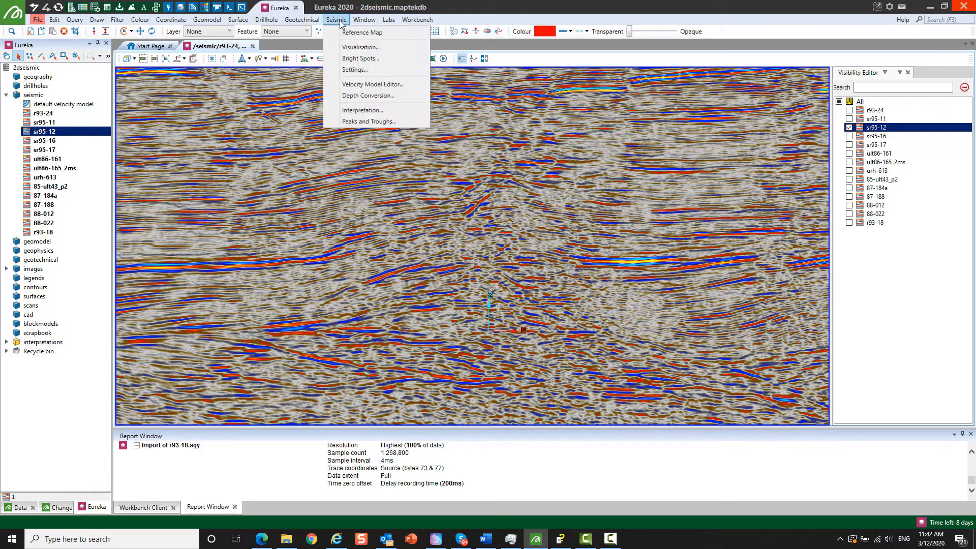
click(362, 85)
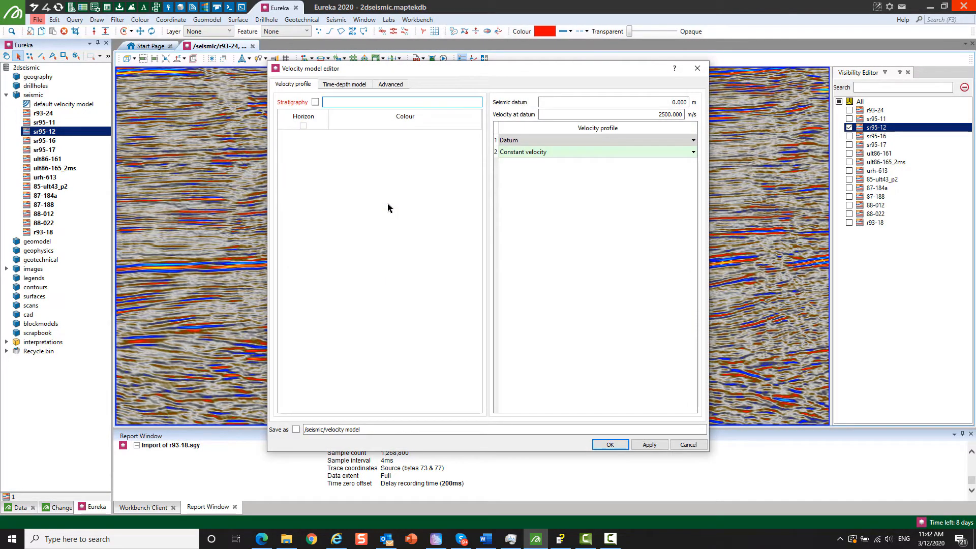
drag(628, 115, 693, 121)
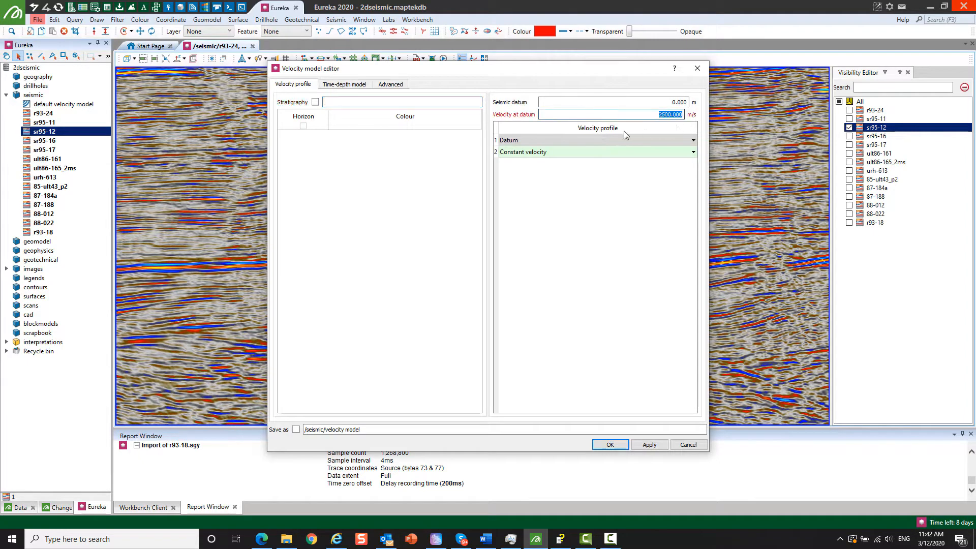
click(349, 85)
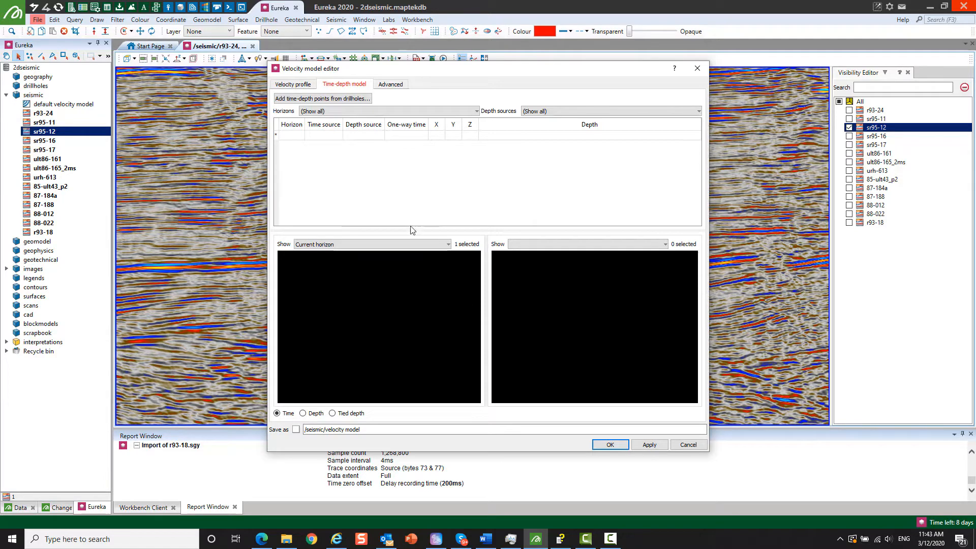
click(301, 87)
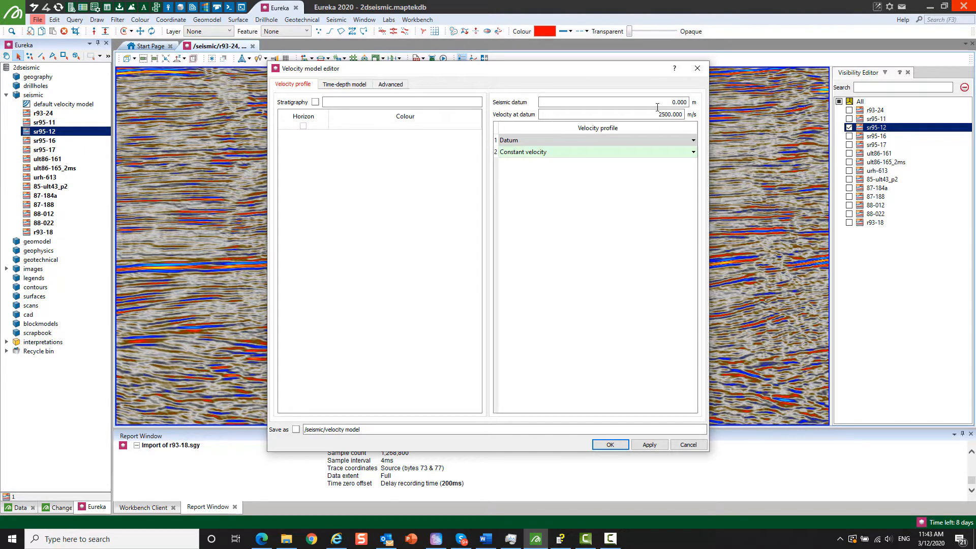
click(698, 69)
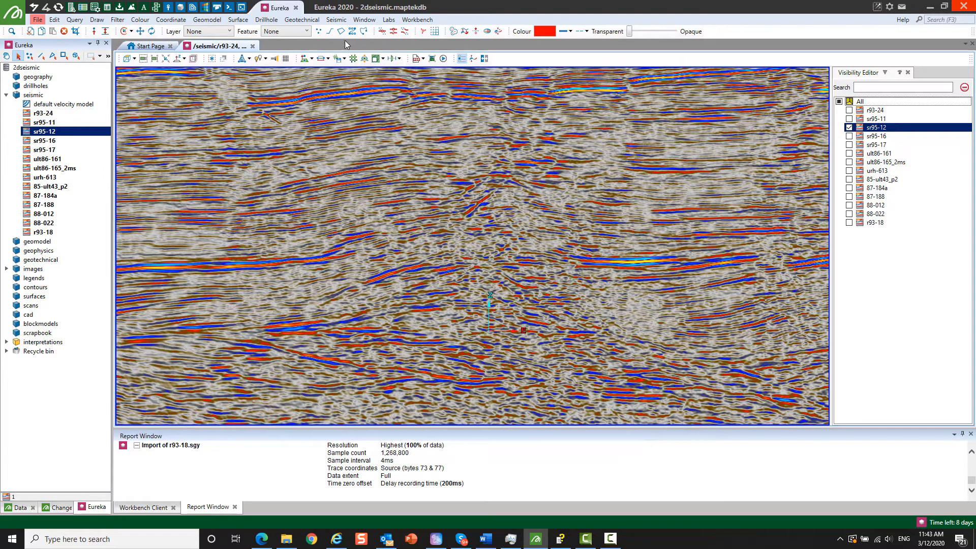
- Start a seismic interpretation for structure pick2 with smart tracking and set its colour to yellow
click(343, 20)
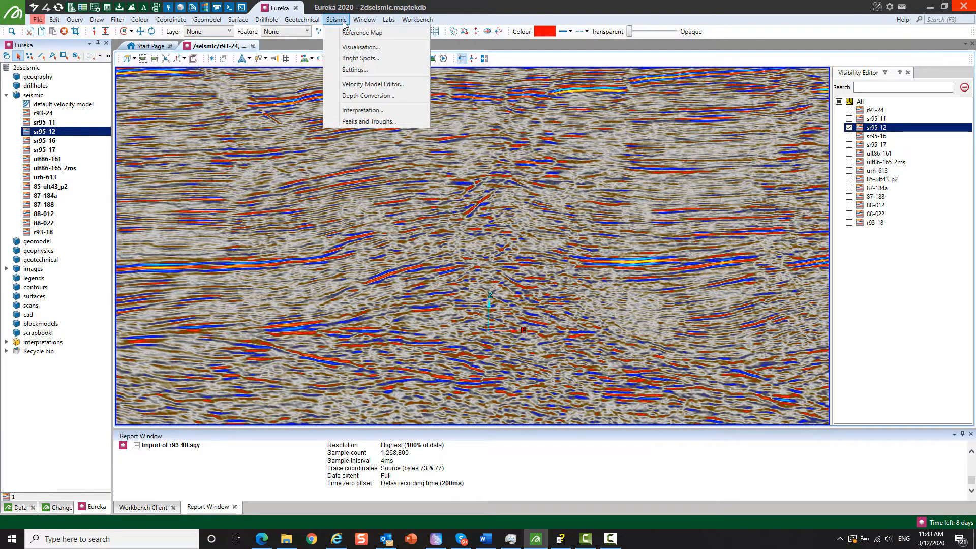
click(355, 111)
drag(285, 364, 237, 362)
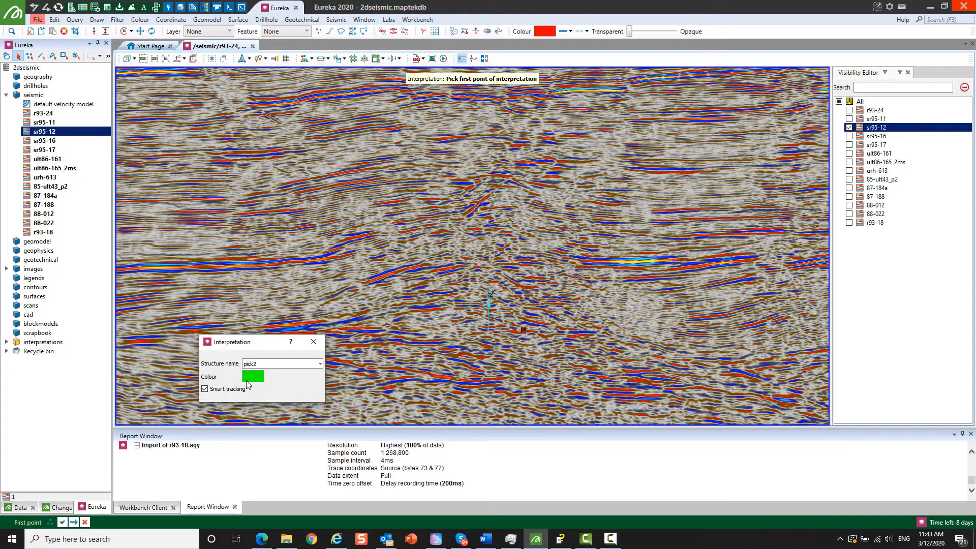
click(249, 380)
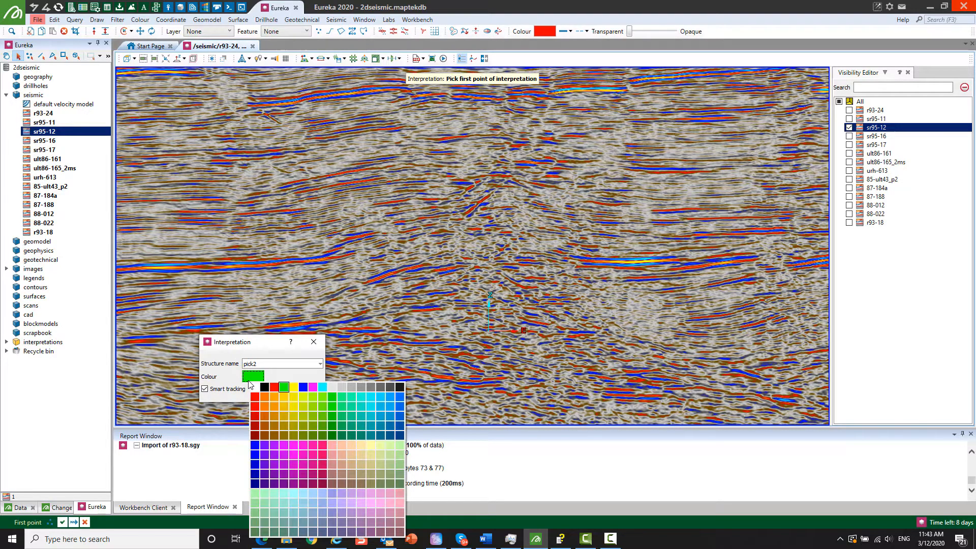
click(293, 387)
drag(267, 343, 298, 422)
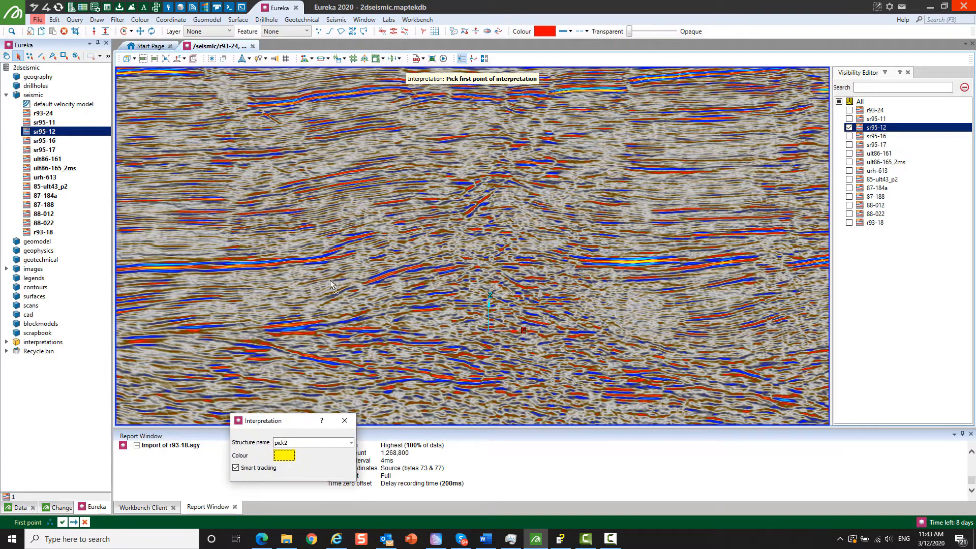
- Pick the first four points of pick2 along the strong blue reflector on section sr95-12
scroll(463, 270, down, 2)
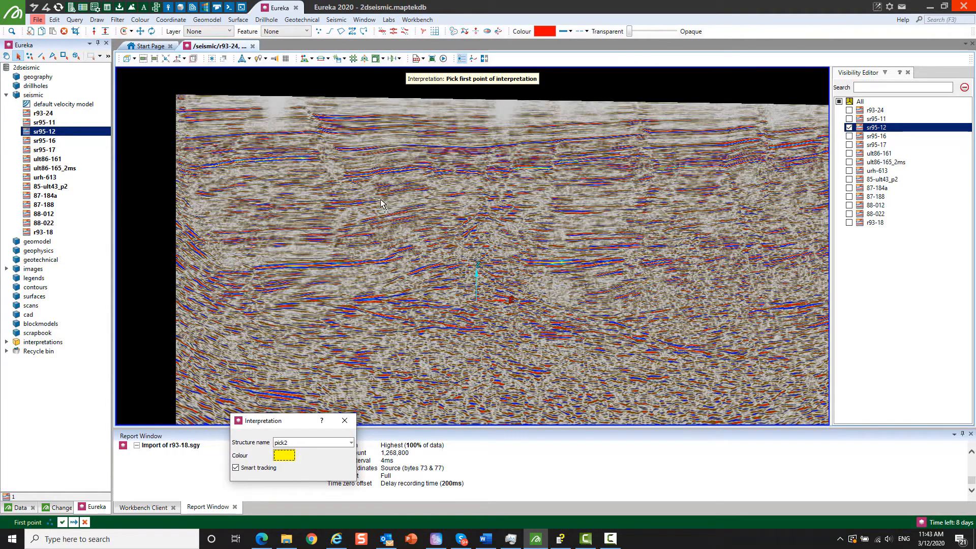
scroll(320, 264, up, 5)
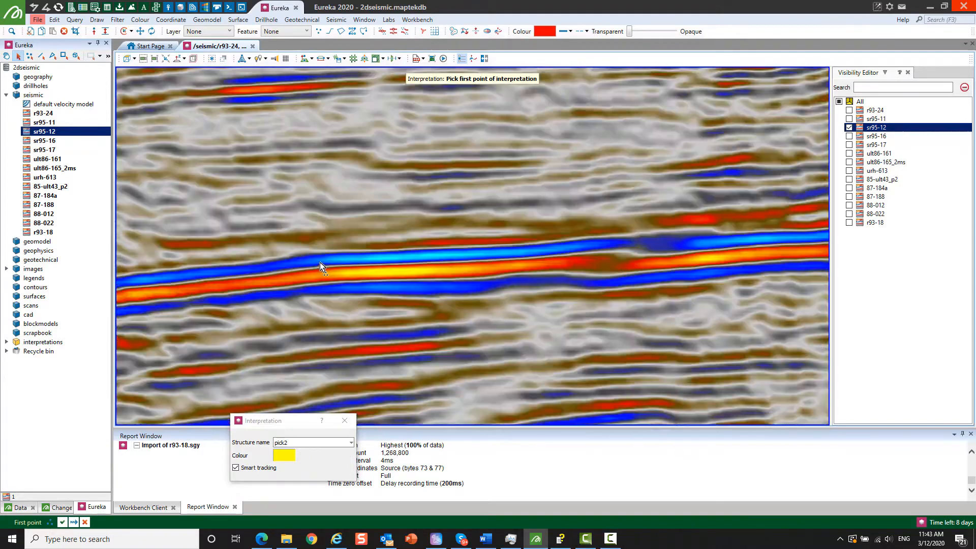
click(163, 284)
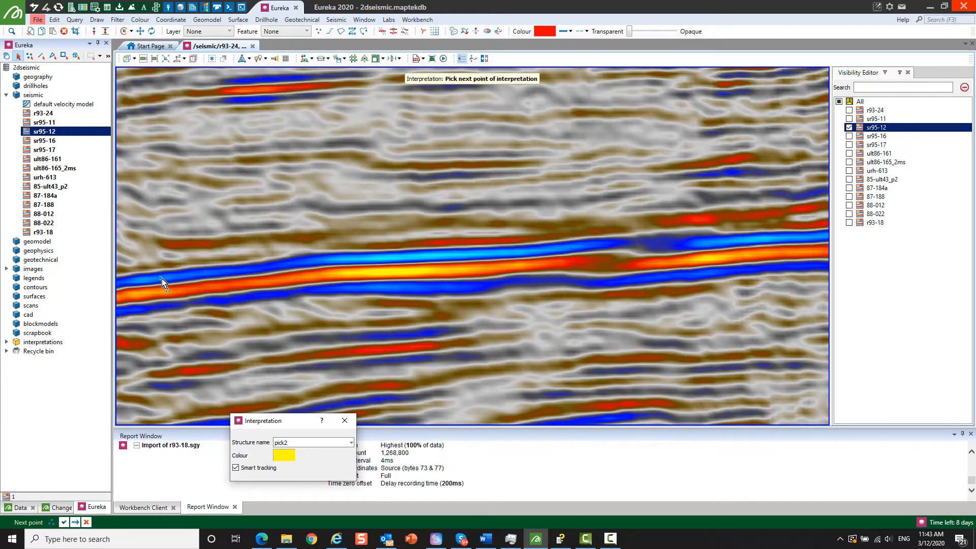
click(309, 263)
click(612, 245)
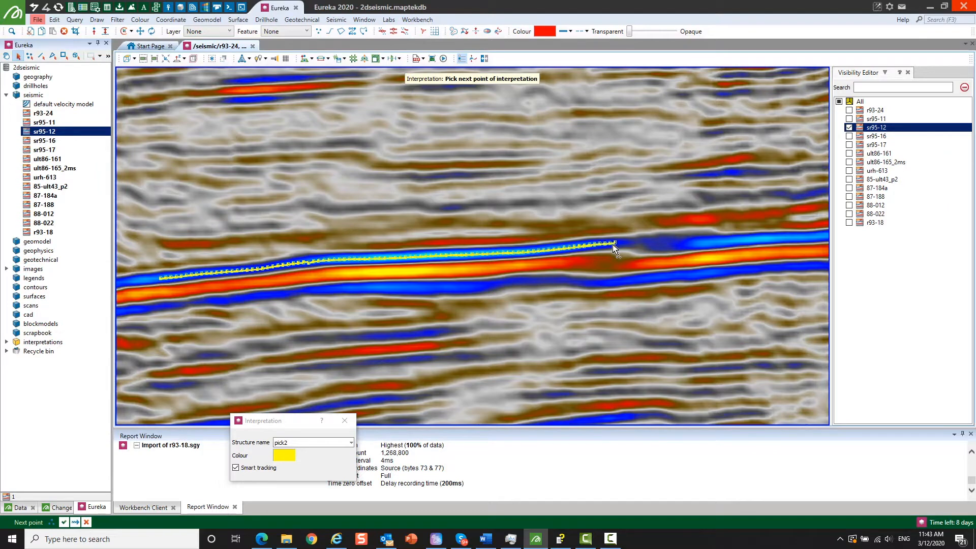
click(702, 247)
- Extend pick2 along the same blue reflector up its rising eastern part and finish the interpretation line
scroll(483, 276, down, 5)
scroll(756, 261, up, 4)
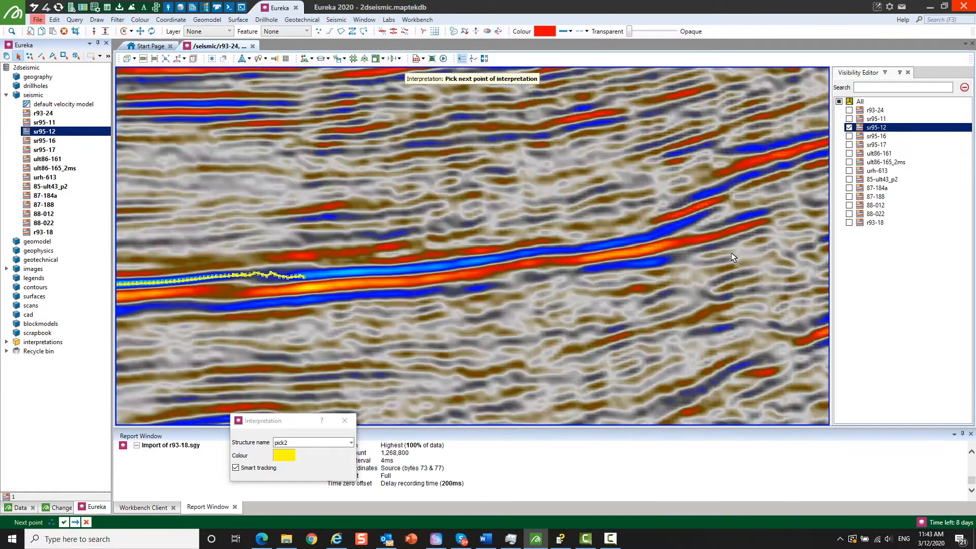
click(652, 236)
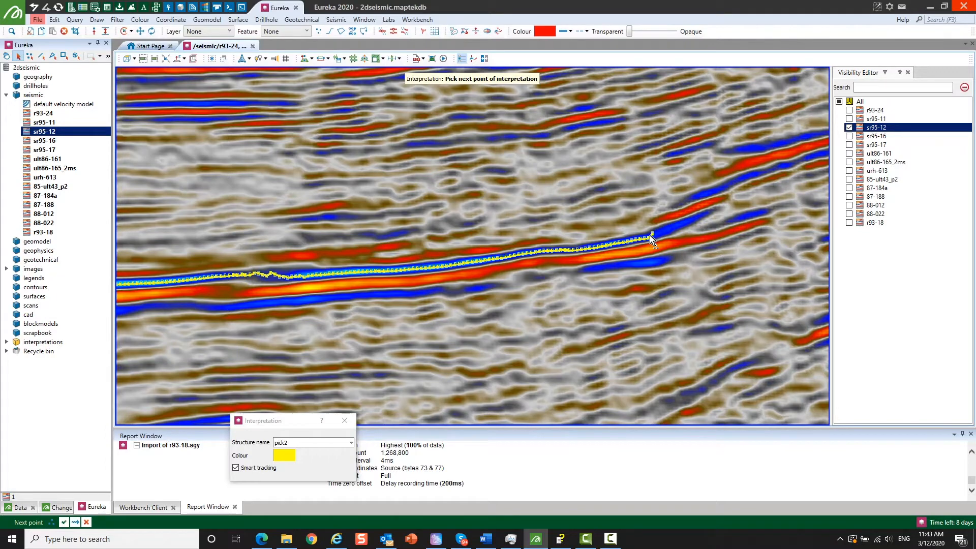
click(698, 218)
scroll(559, 276, down, 3)
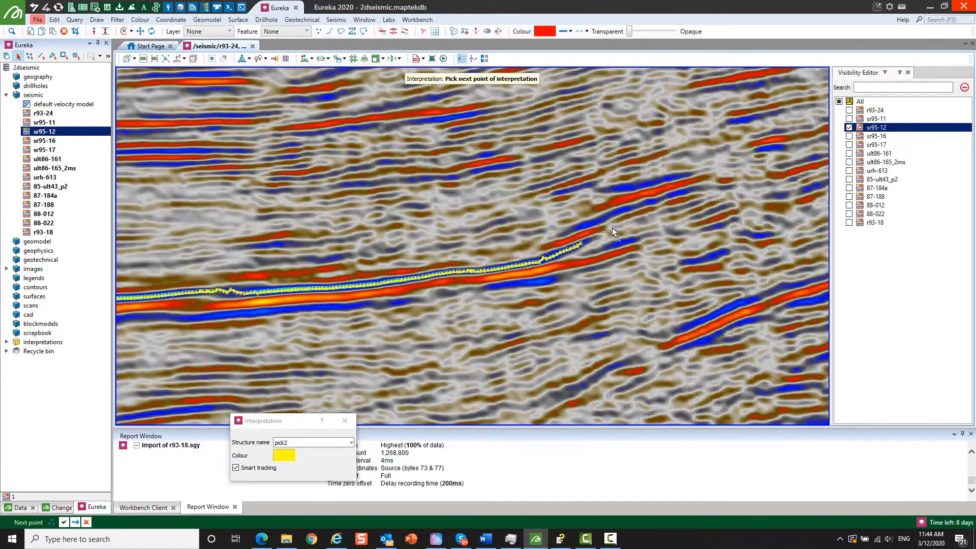
click(594, 223)
click(681, 192)
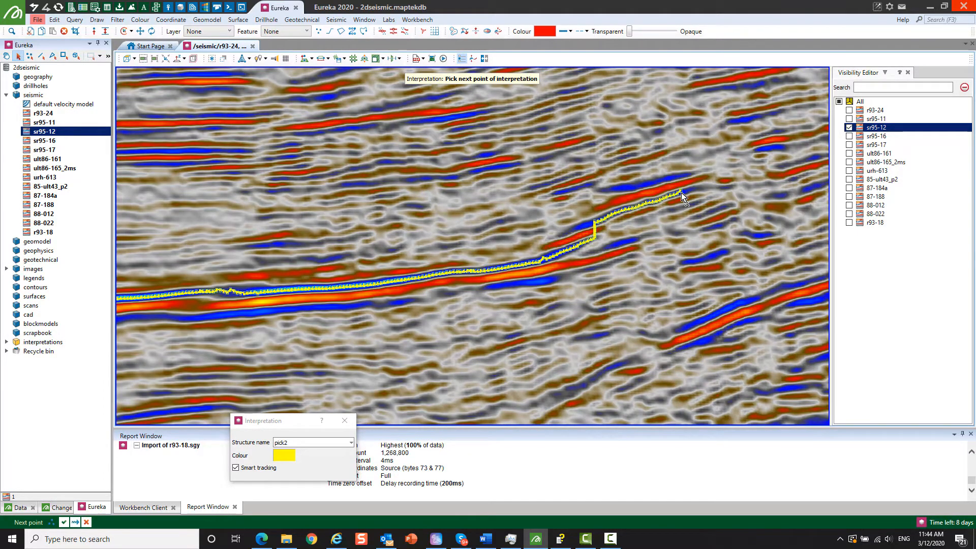
right_click(651, 252)
click(674, 258)
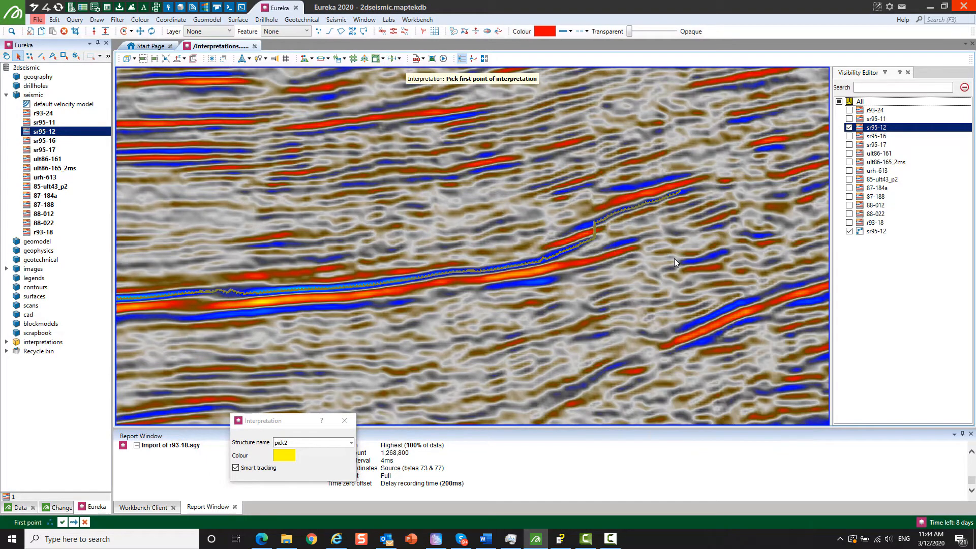
- Leave the Interpretation tool and select the yellow interpretation line traced on section sr95-12
click(563, 279)
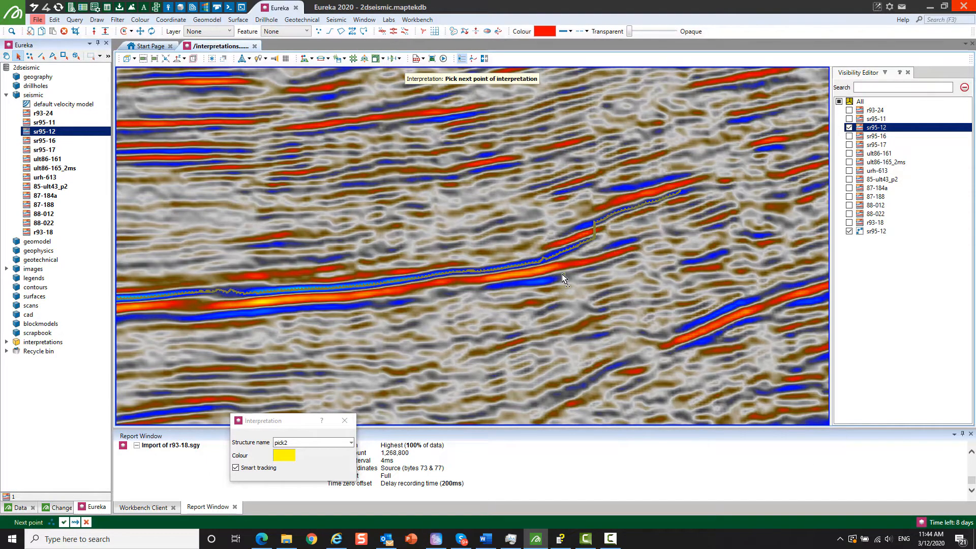
right_click(568, 319)
click(602, 334)
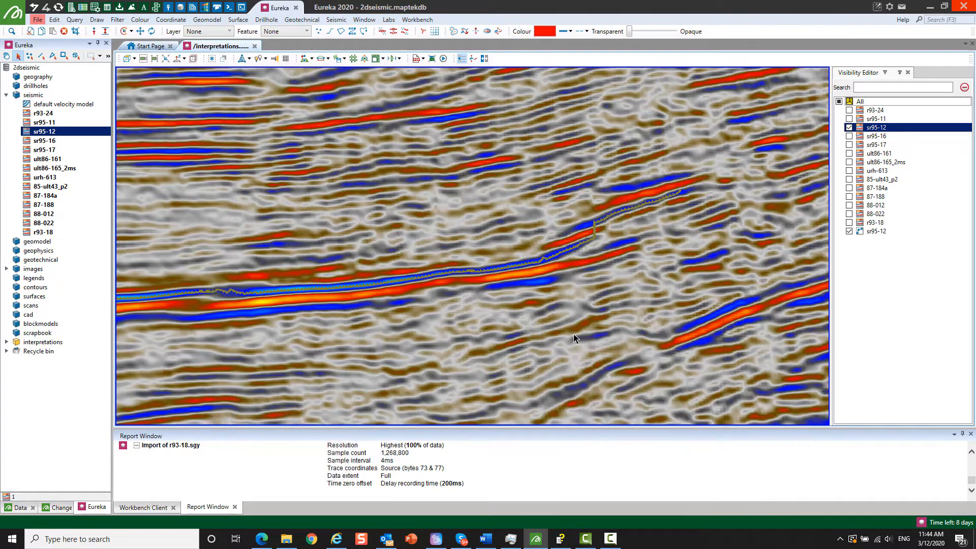
click(489, 272)
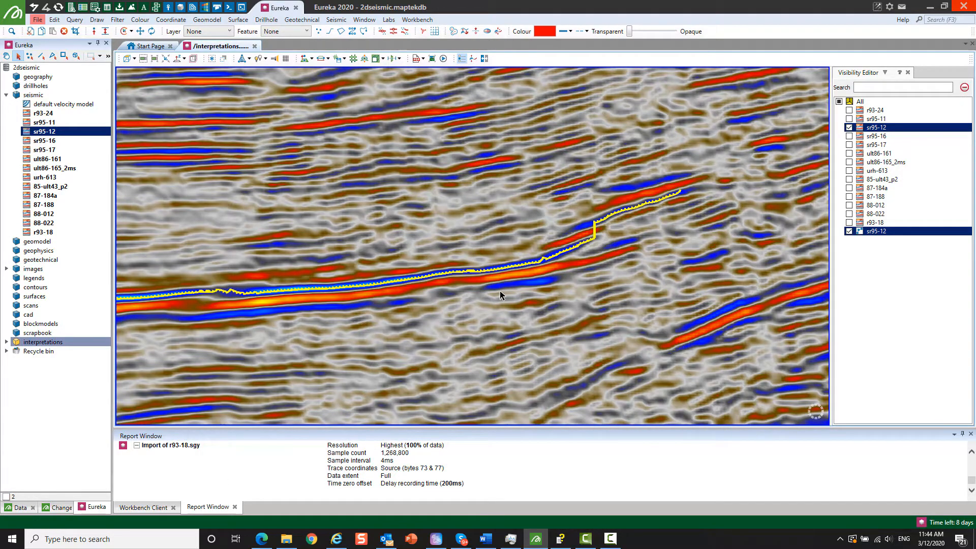
- Set a centre of rotation on the yellow interpretation line and hide seismic section sr95-12 to view the line alone
middle_click(365, 300)
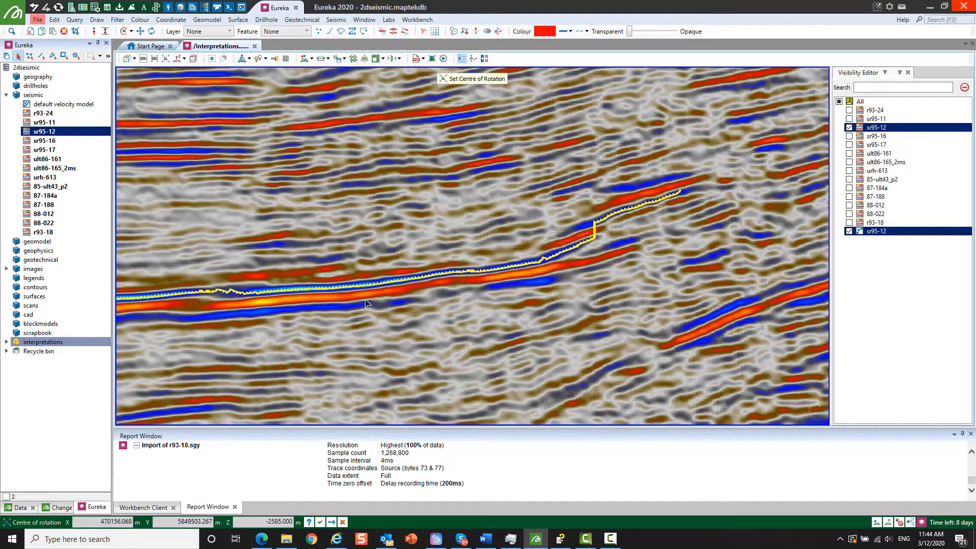
right_drag(489, 320, 331, 324)
scroll(330, 324, down, 3)
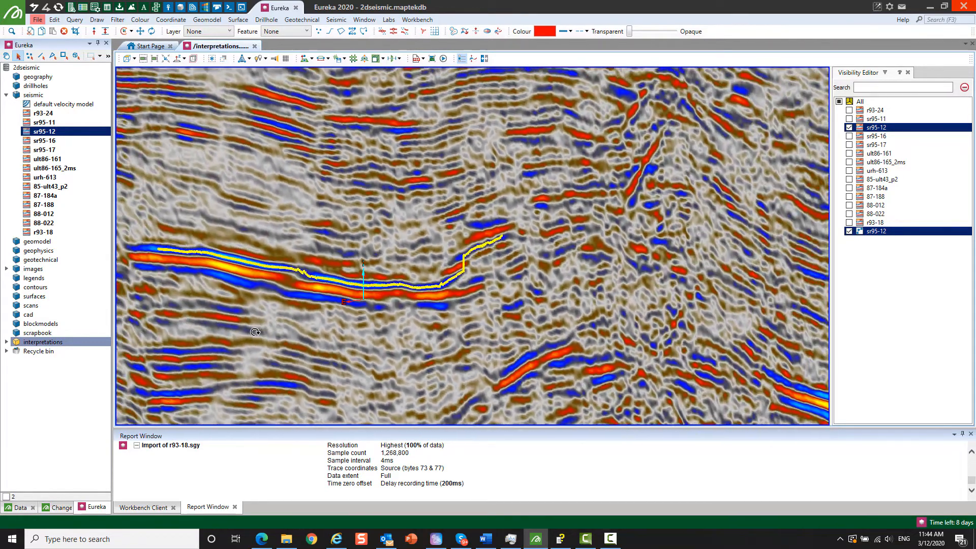
scroll(364, 292, up, 3)
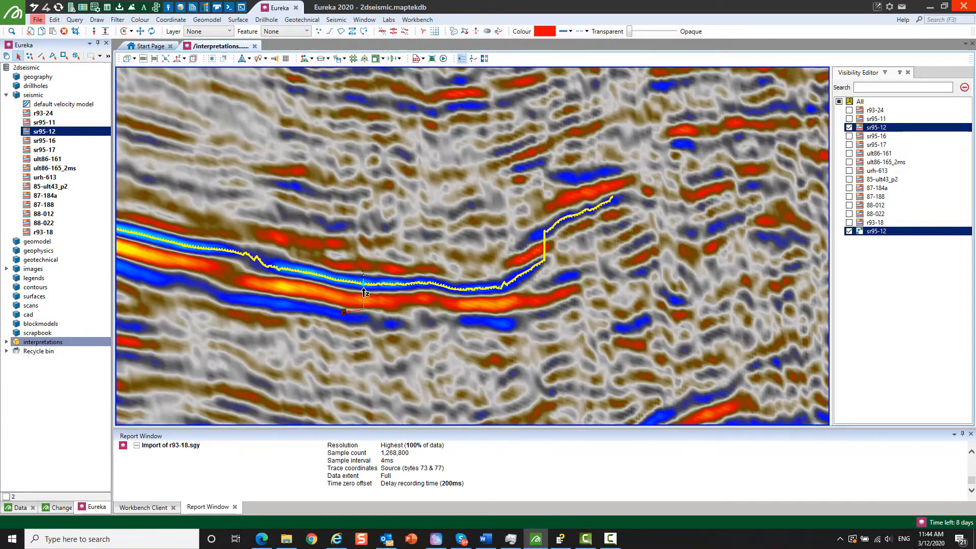
click(849, 127)
mouse_move(464, 285)
right_down()
mouse_move(379, 307)
mouse_move(407, 322)
mouse_move(440, 275)
mouse_move(478, 264)
mouse_move(467, 270)
right_up()
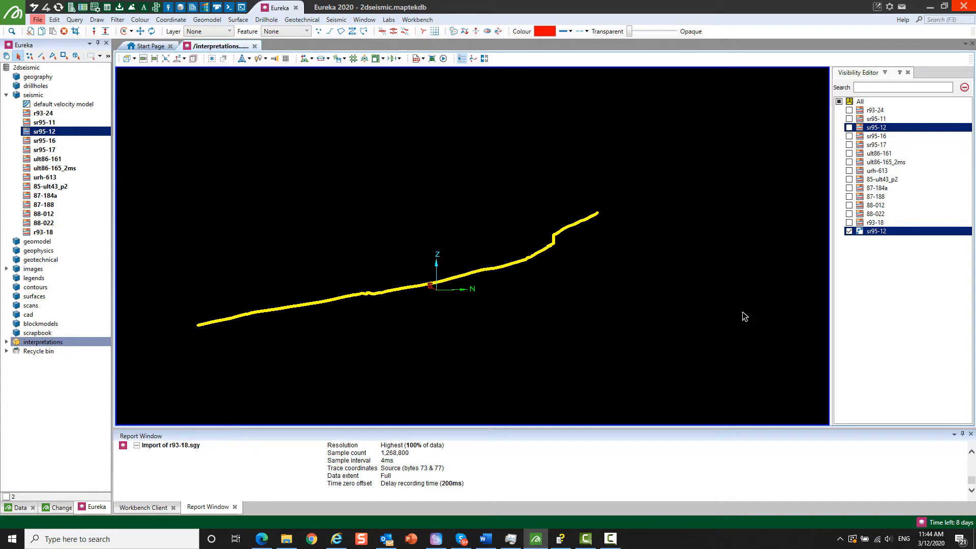
- Switch to File Explorer, open the Topography folder under Data, and import e139_s38.dt1 into the Eureka view
click(286, 539)
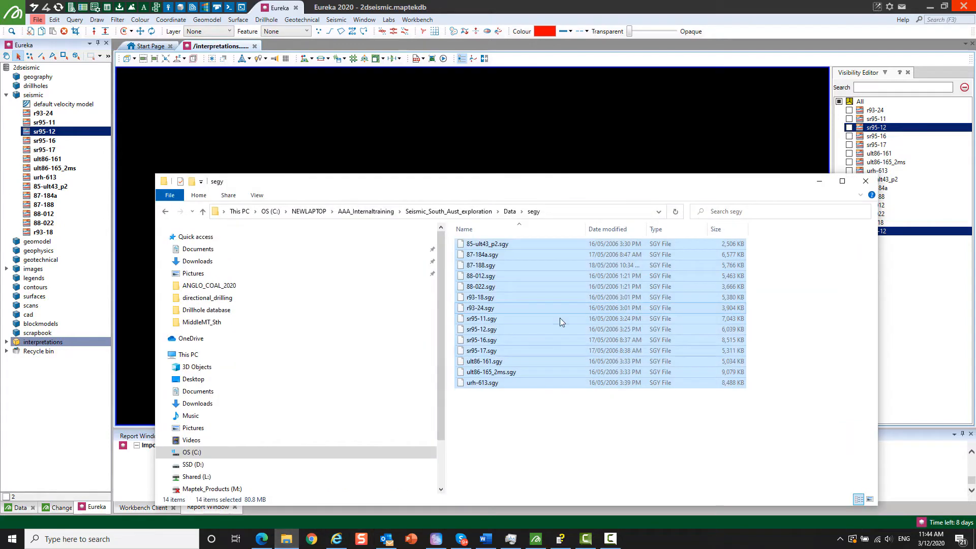
click(510, 212)
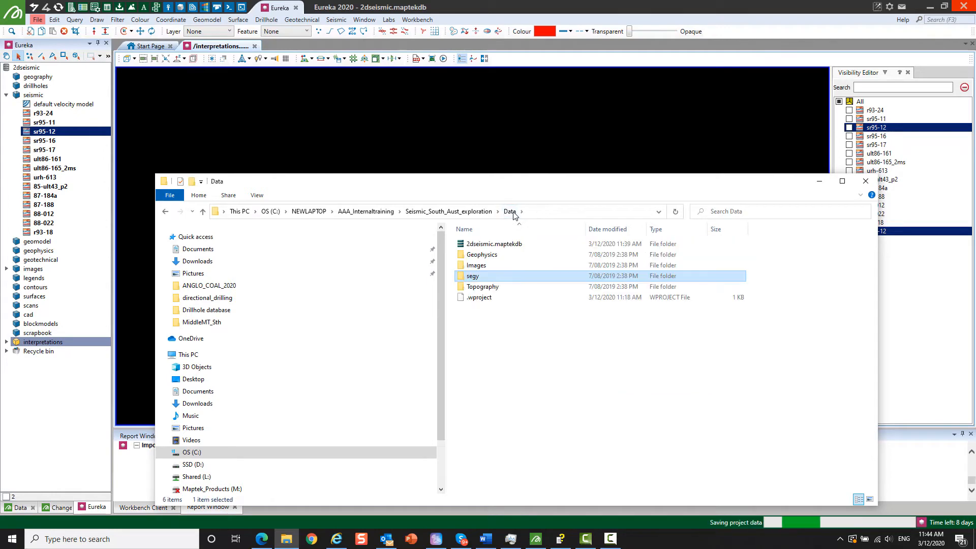
double_click(483, 287)
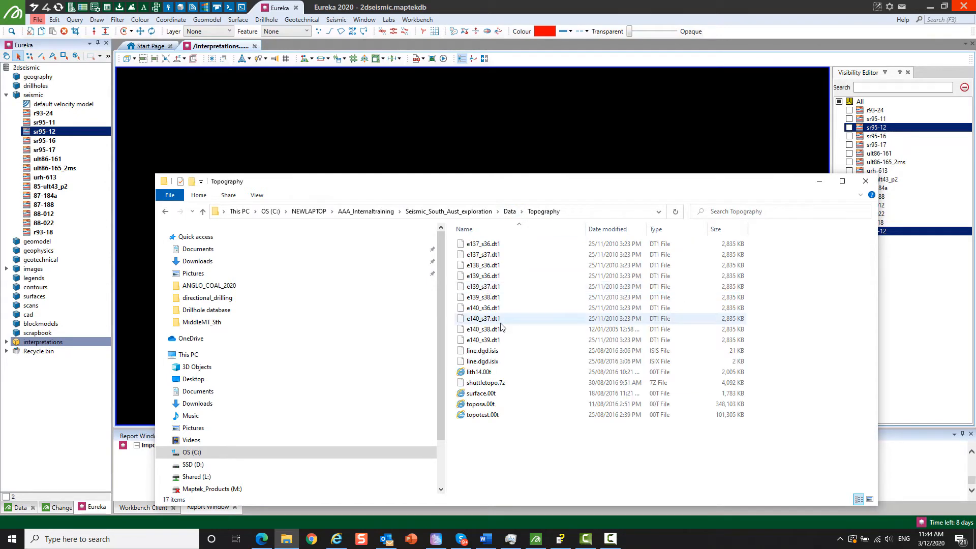
drag(545, 186, 767, 191)
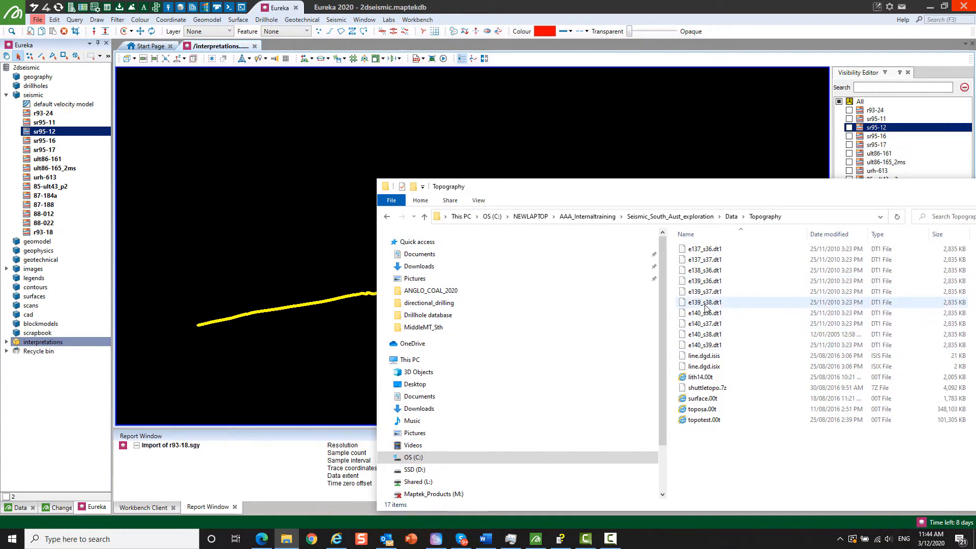
drag(705, 305, 351, 260)
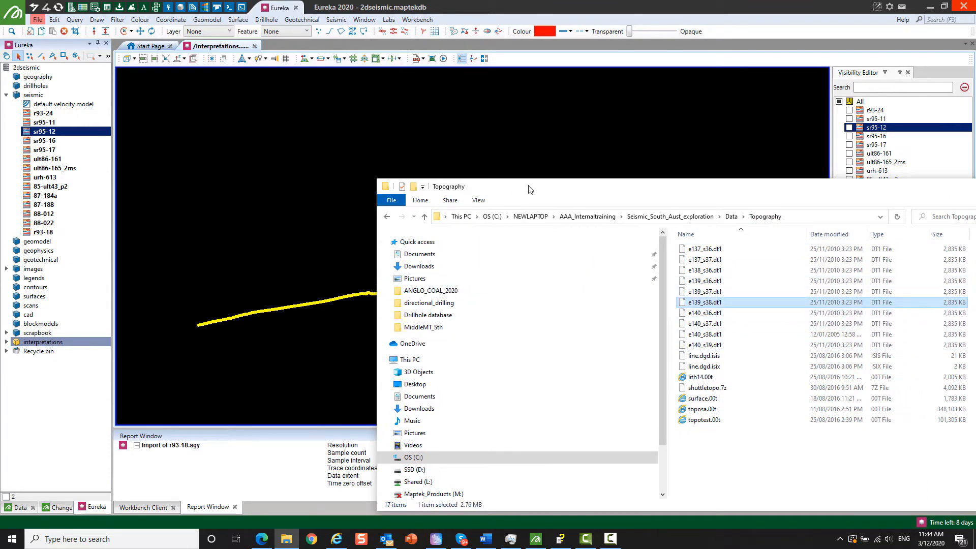
drag(531, 189, 530, 376)
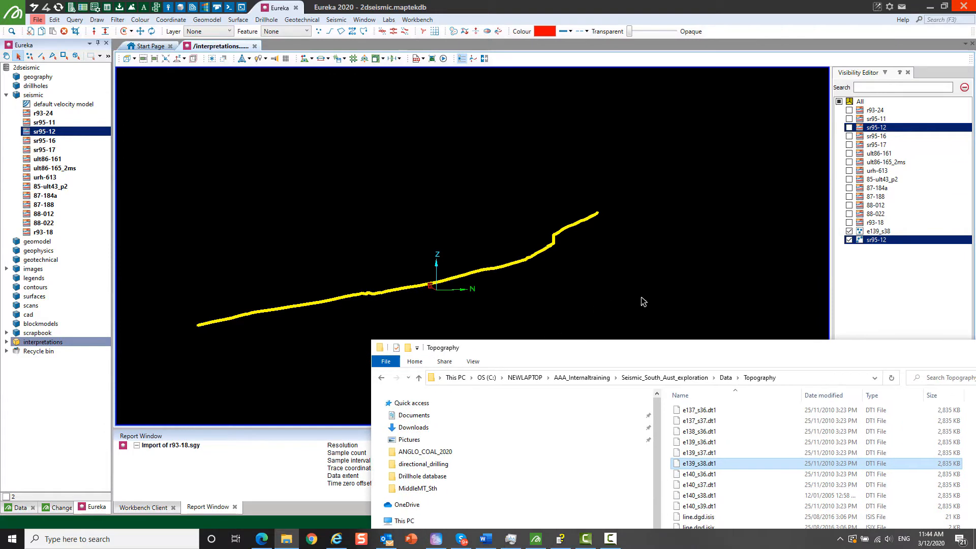
click(664, 304)
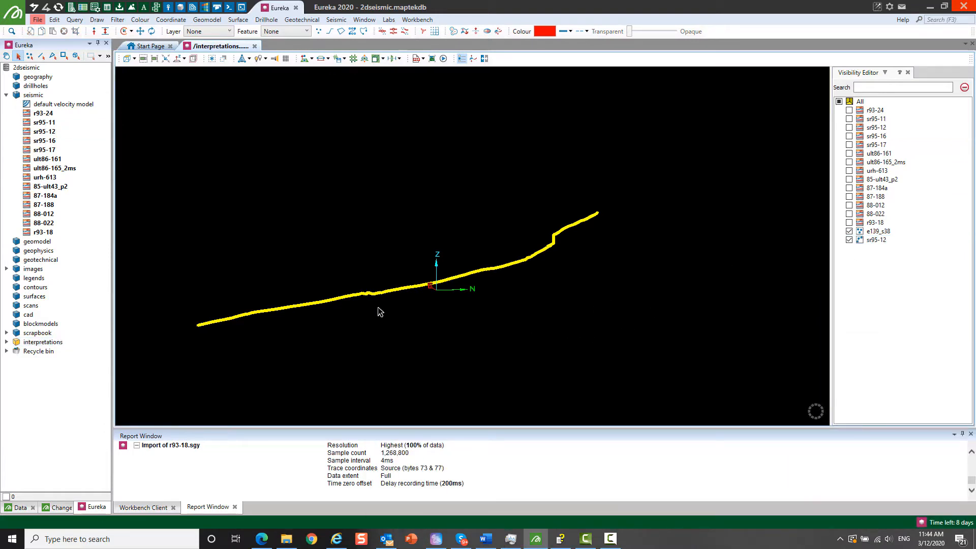
- Show the plan view and import all the .dt1 topography files from e137_s36 to e140_s39, overwriting the existing e139_s38
click(127, 60)
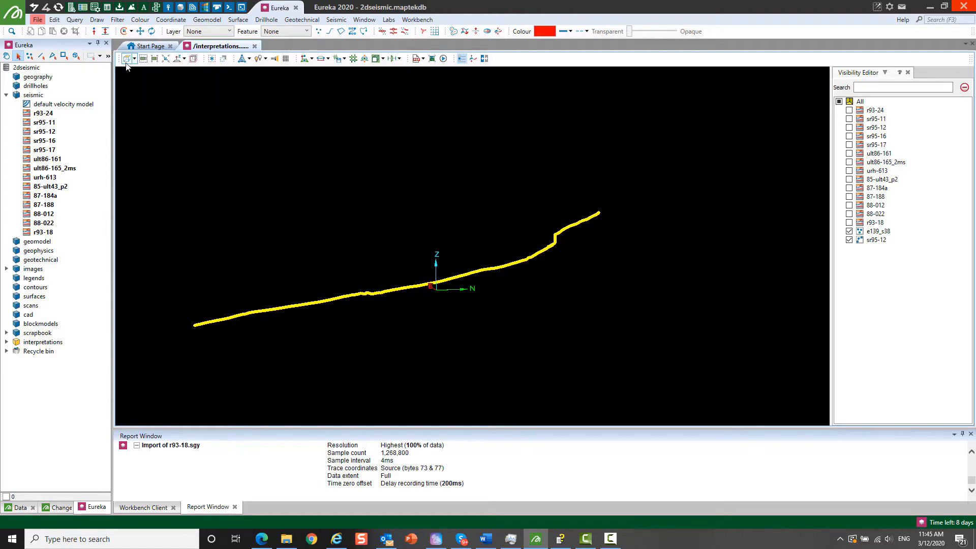
scroll(367, 255, down, 10)
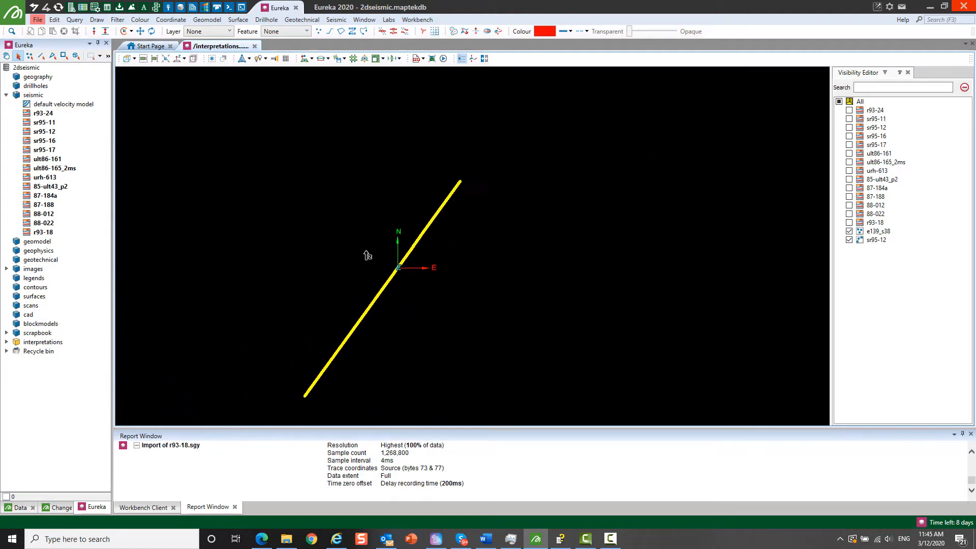
mouse_move(378, 275)
right_down()
mouse_move(377, 254)
mouse_move(379, 286)
right_up()
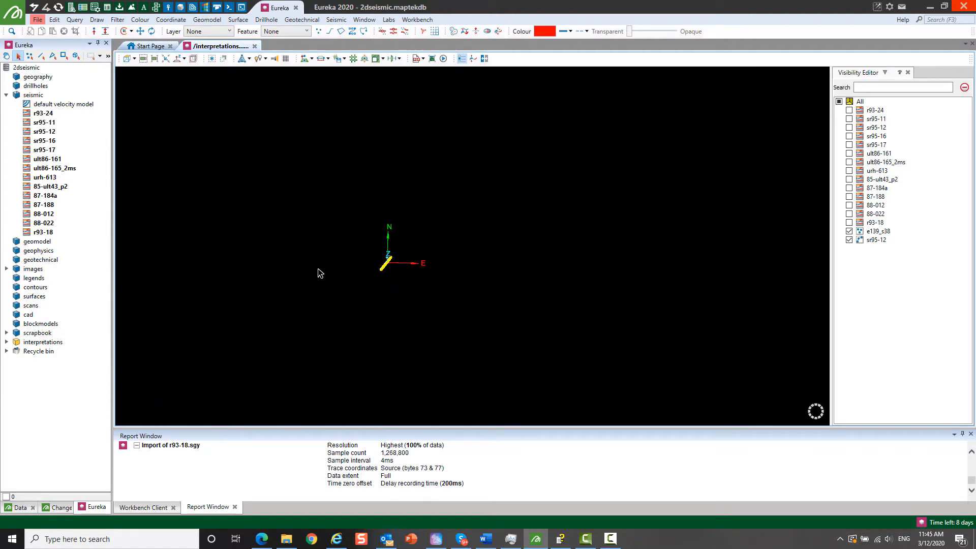
click(287, 539)
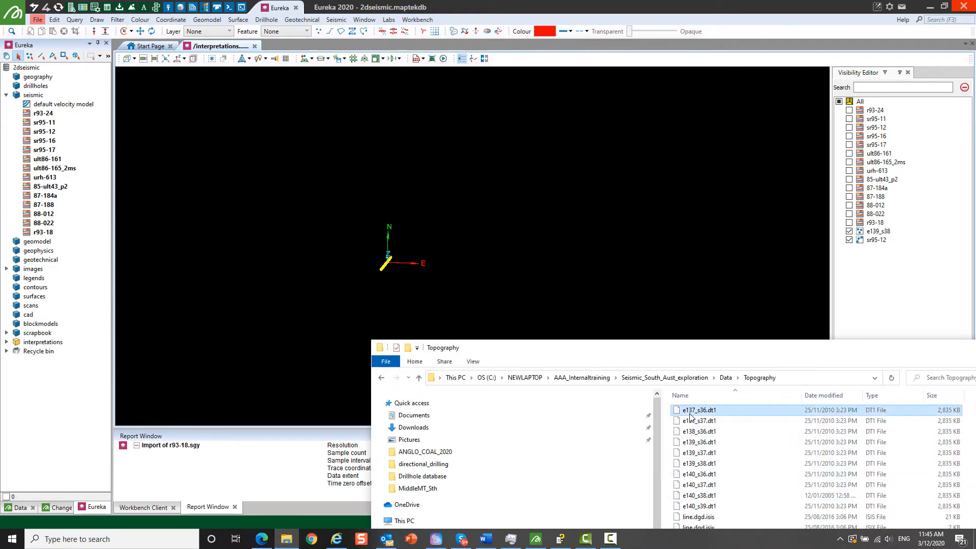
drag(743, 351, 737, 282)
shift+click(705, 441)
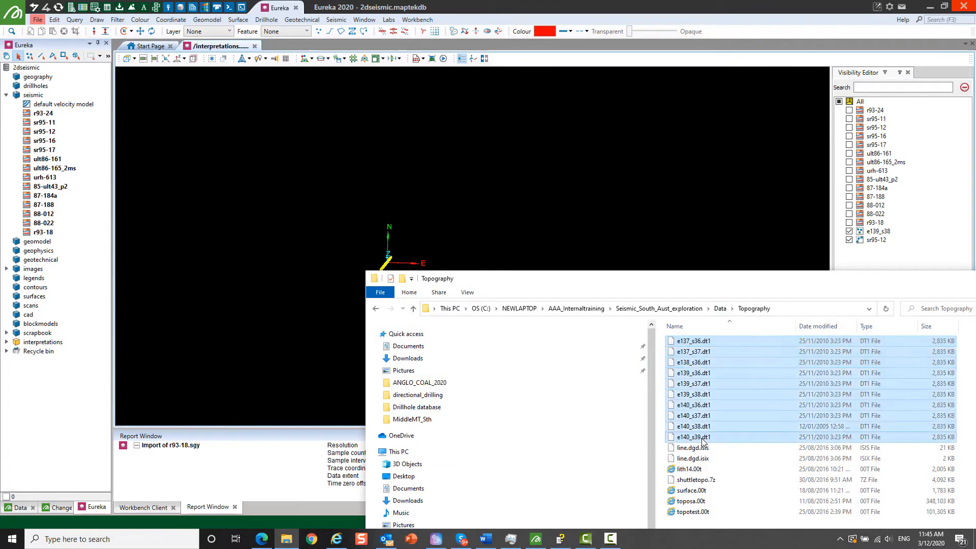
drag(704, 441, 581, 218)
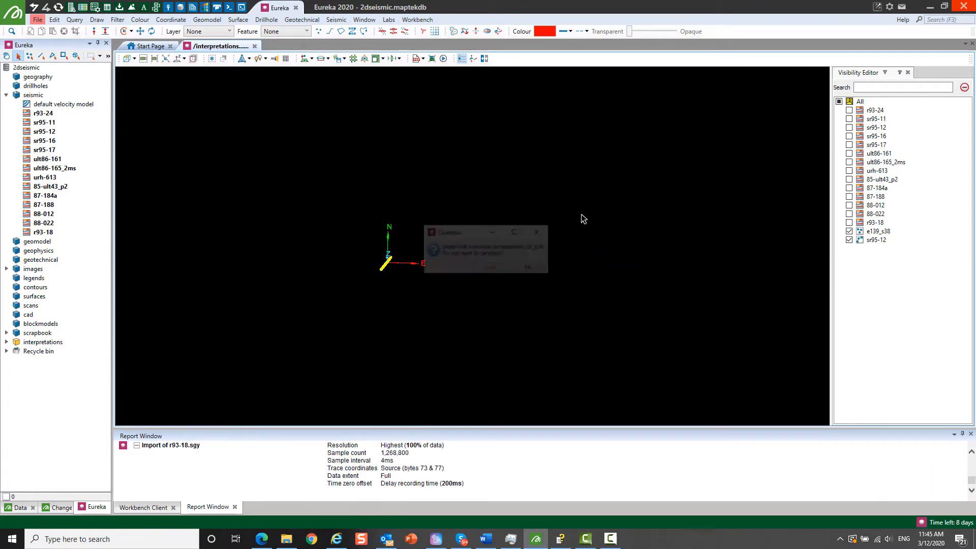
click(486, 270)
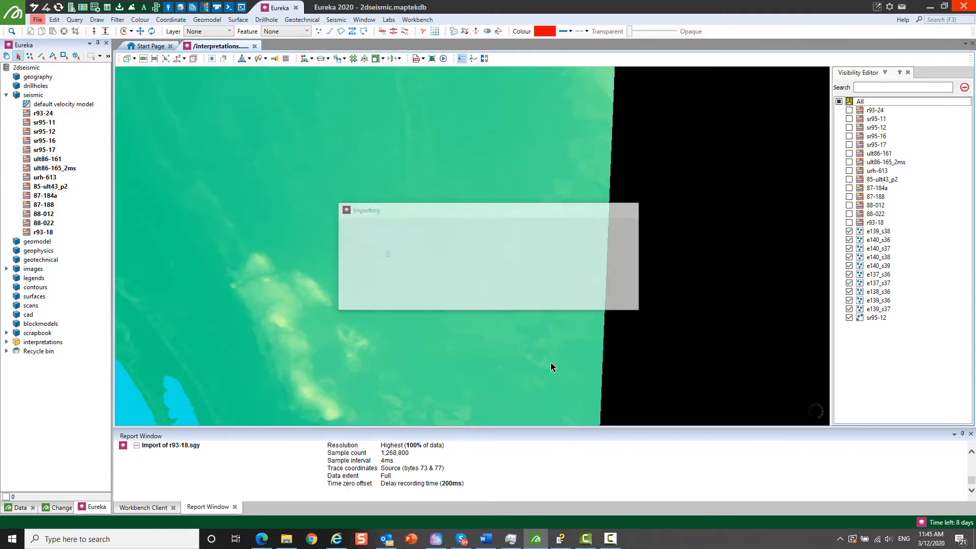
- Make all objects visible and view the seismic sections beneath the topography from the side
drag(445, 325, 445, 168)
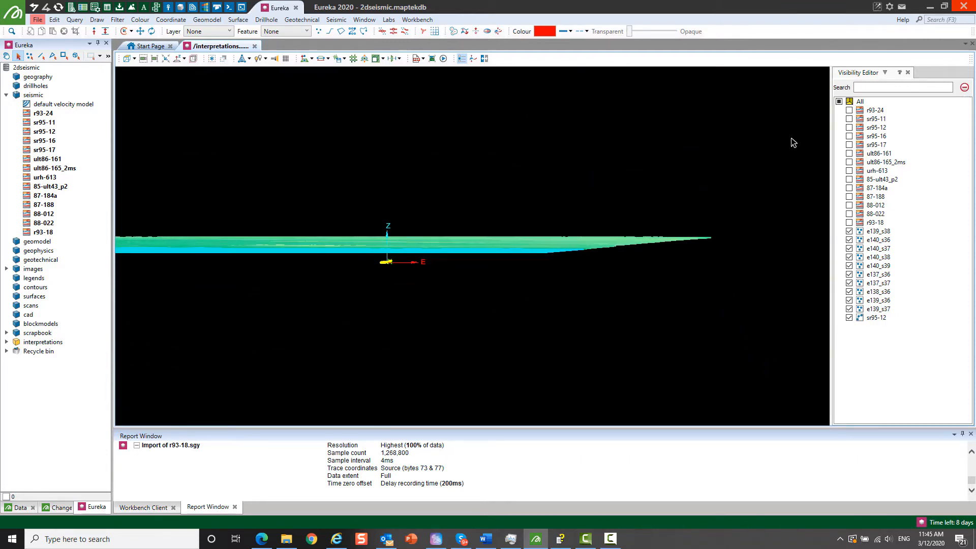
click(840, 102)
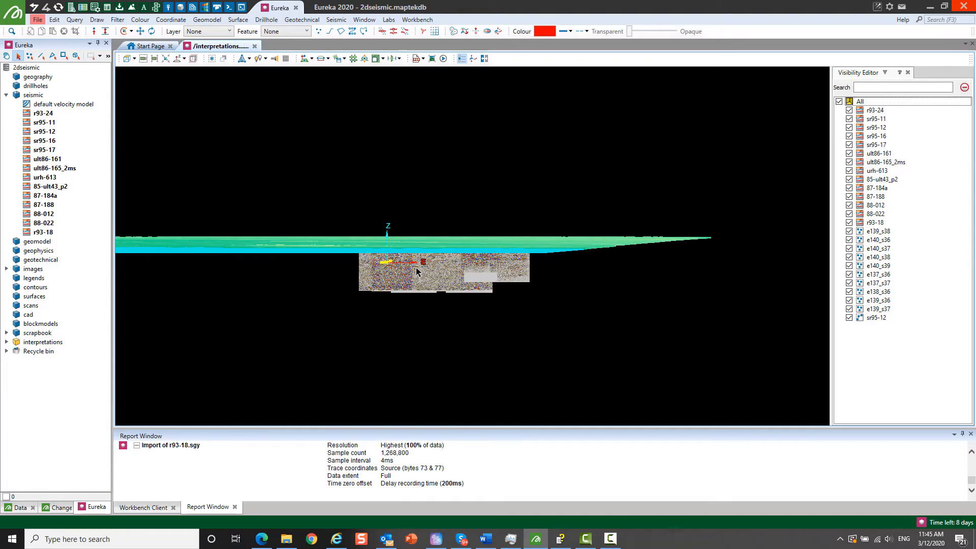
right_drag(444, 270, 365, 290)
scroll(390, 270, up, 5)
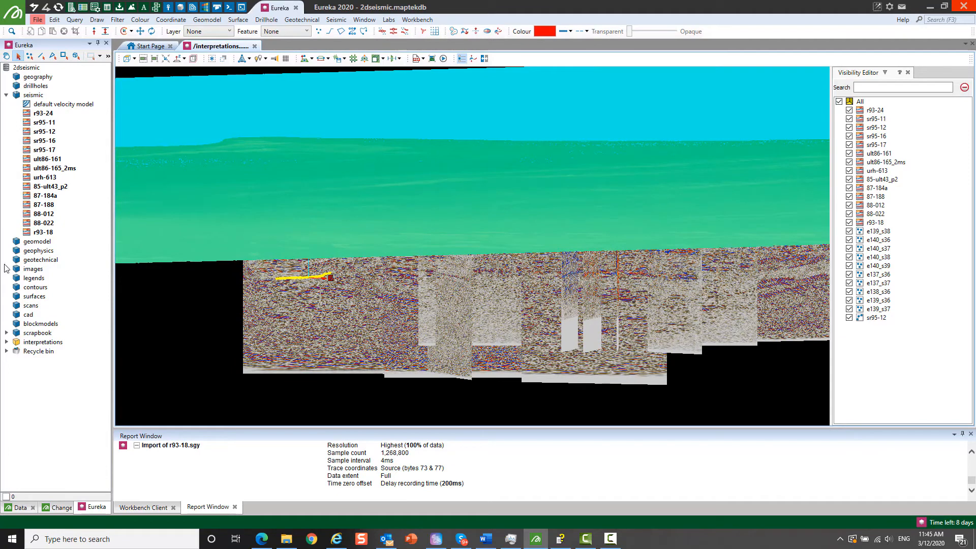
- Add the Maptek Satellite image from the images container to the view and look at it in plan
click(5, 270)
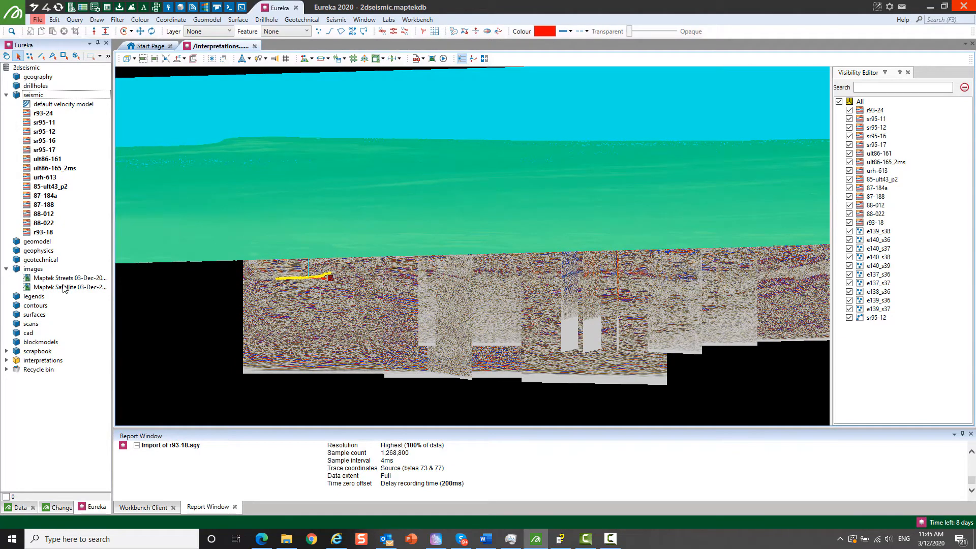
drag(69, 290, 193, 296)
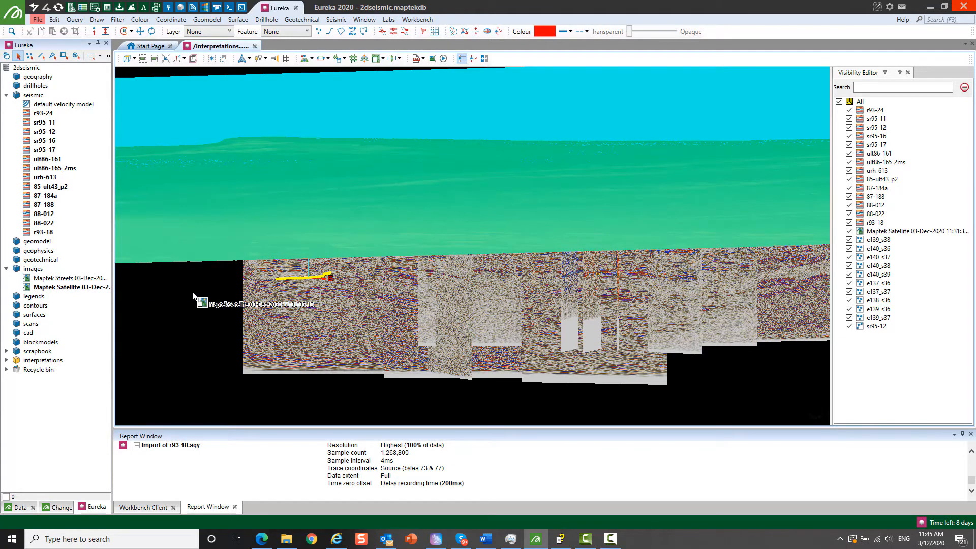
click(126, 61)
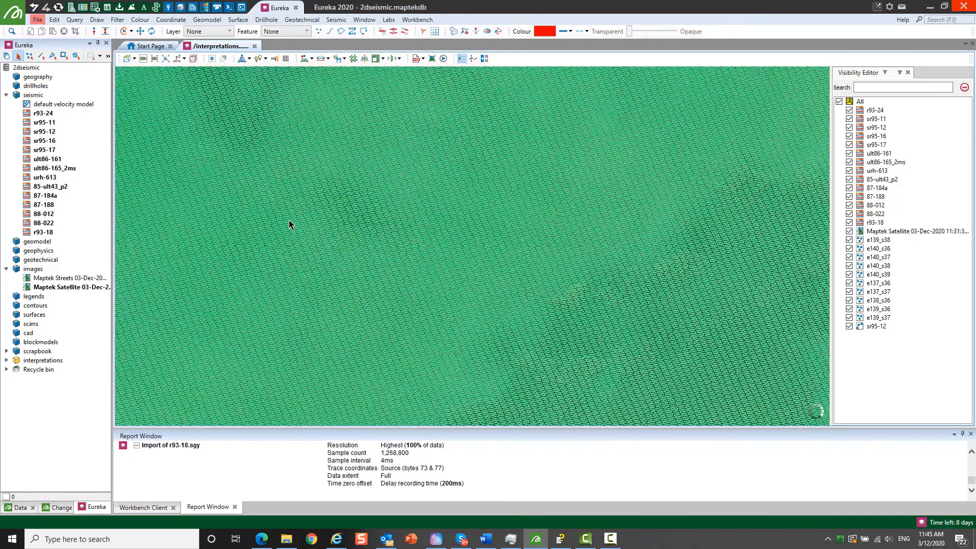
middle_drag(289, 221, 347, 289)
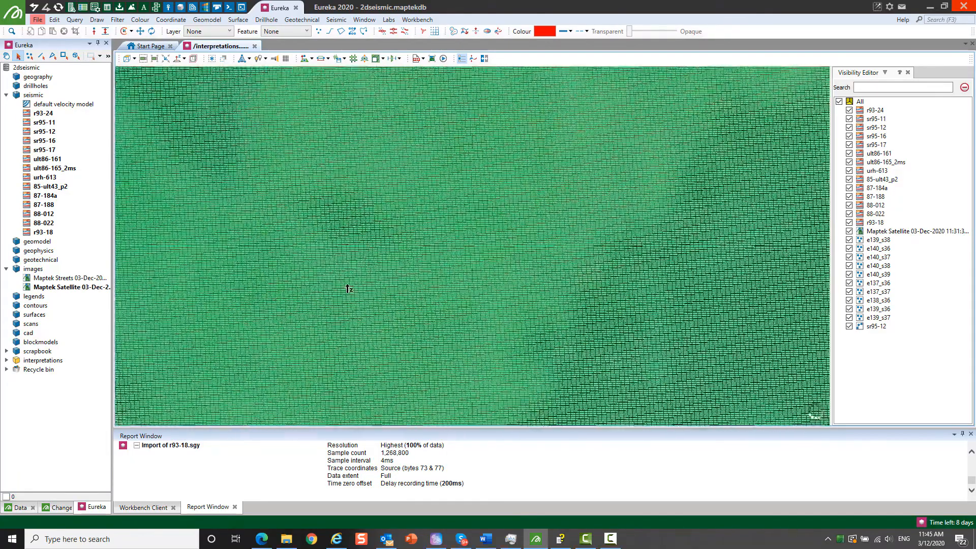
scroll(348, 289, down, 10)
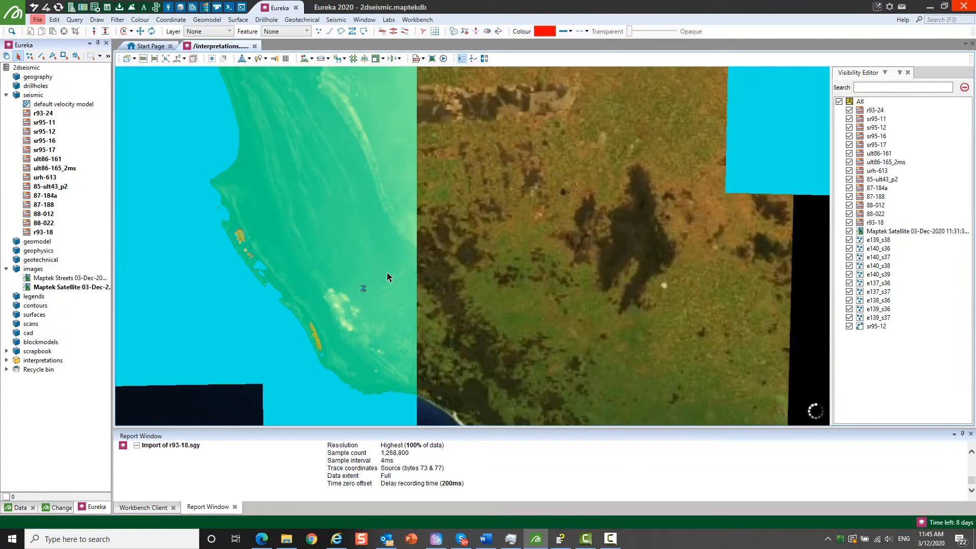
- Hide the topography grids e139_s38, e140_s36, e140_s37, e140_s38 and e140_s39 covering the satellite image
scroll(544, 273, up, 3)
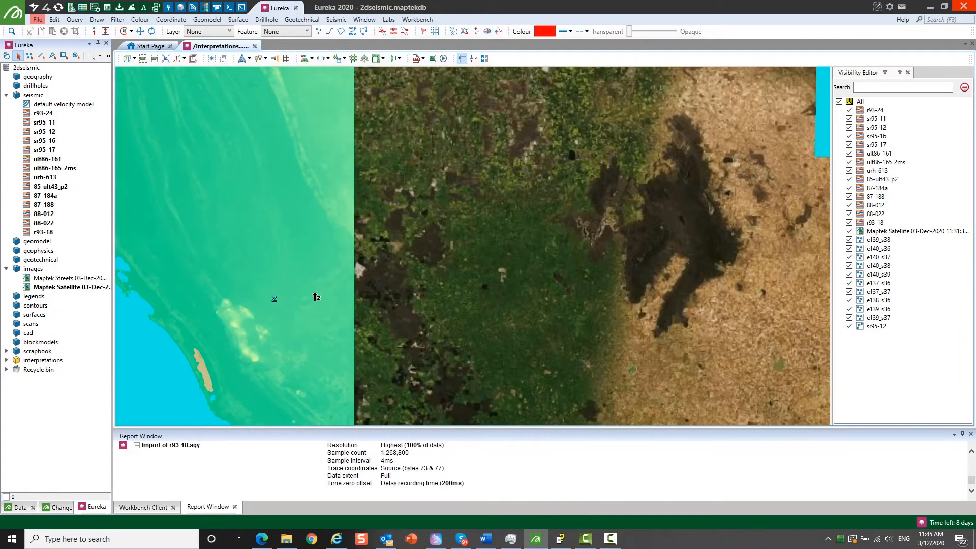
scroll(317, 297, up, 3)
scroll(432, 286, up, 1)
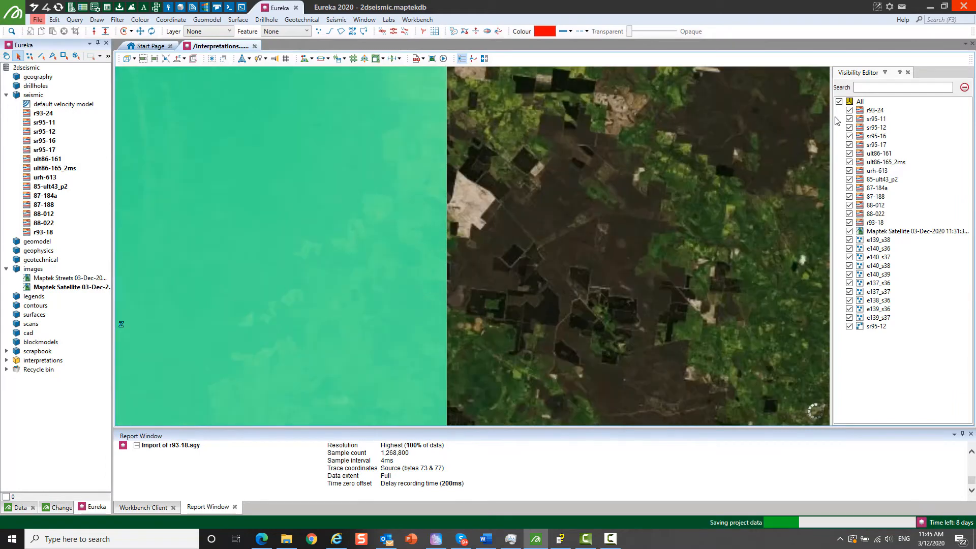
click(850, 239)
click(849, 249)
click(849, 257)
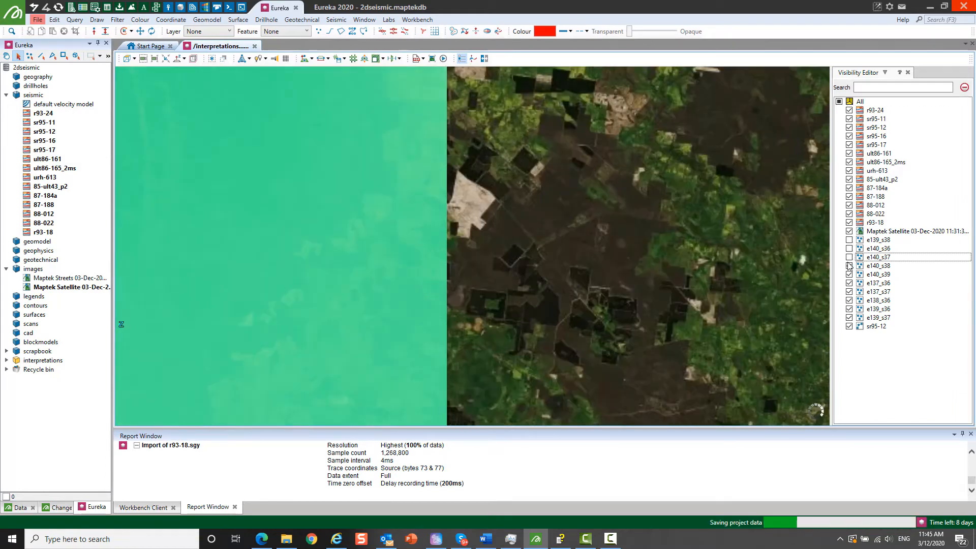
click(849, 265)
click(849, 274)
- Look over the satellite image, then hide it and view the network of seismic sections in 3D
scroll(362, 294, up, 2)
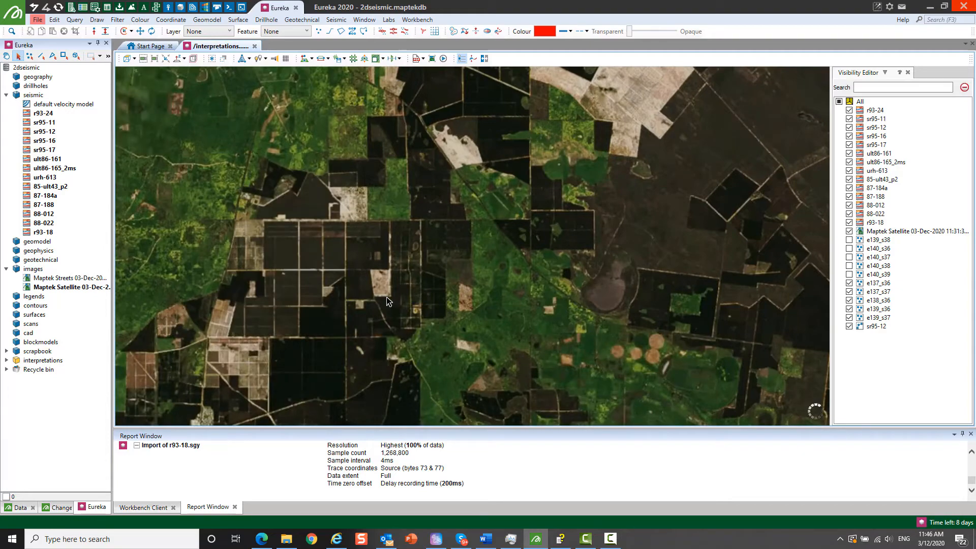
middle_drag(397, 328, 475, 182)
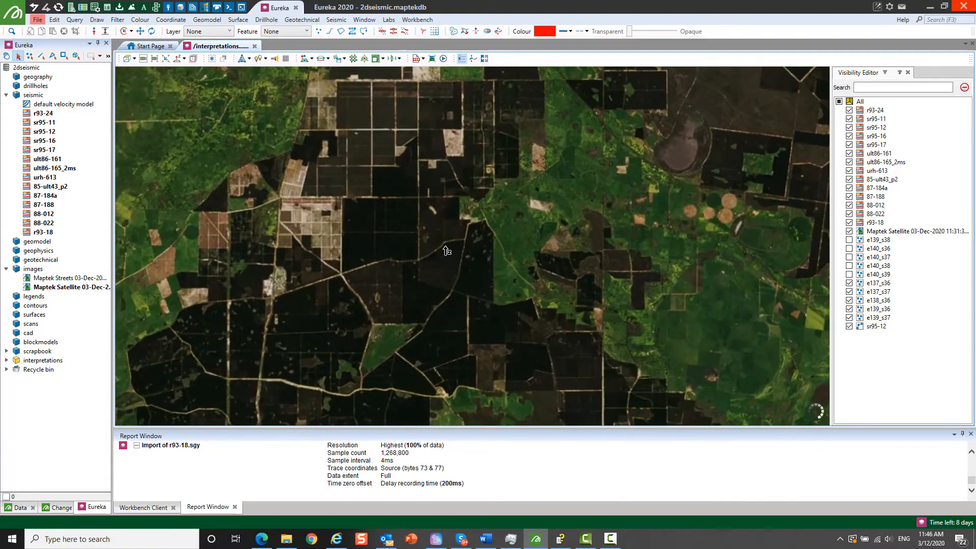
scroll(447, 251, down, 3)
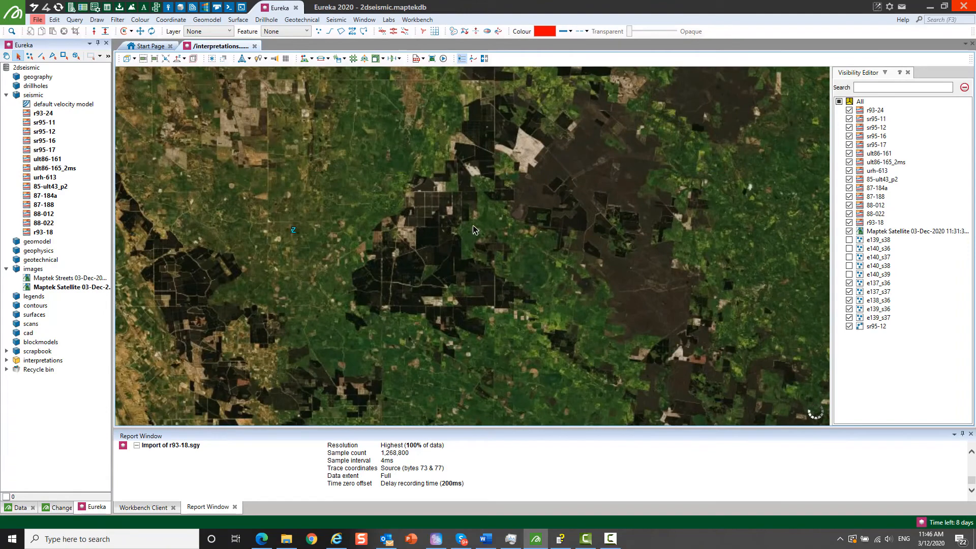
click(849, 231)
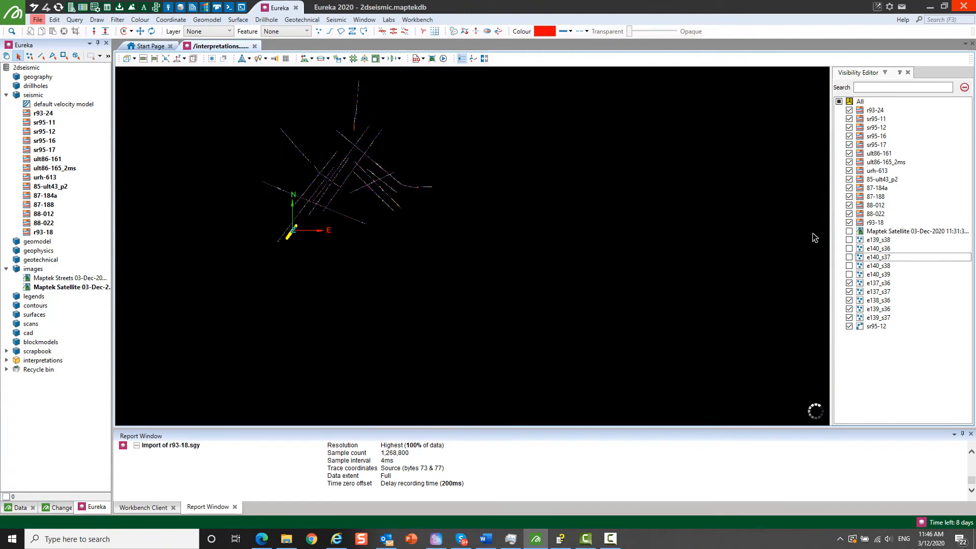
scroll(311, 190, up, 5)
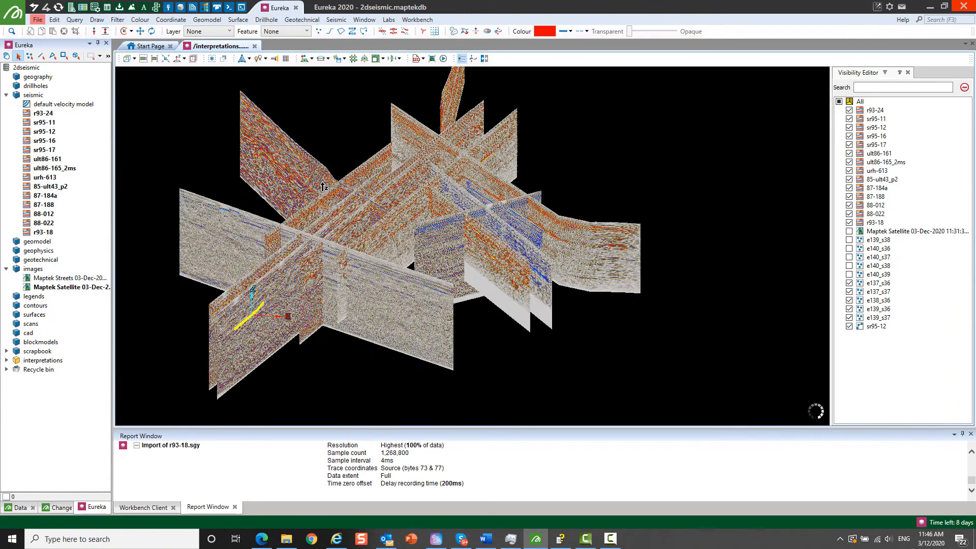